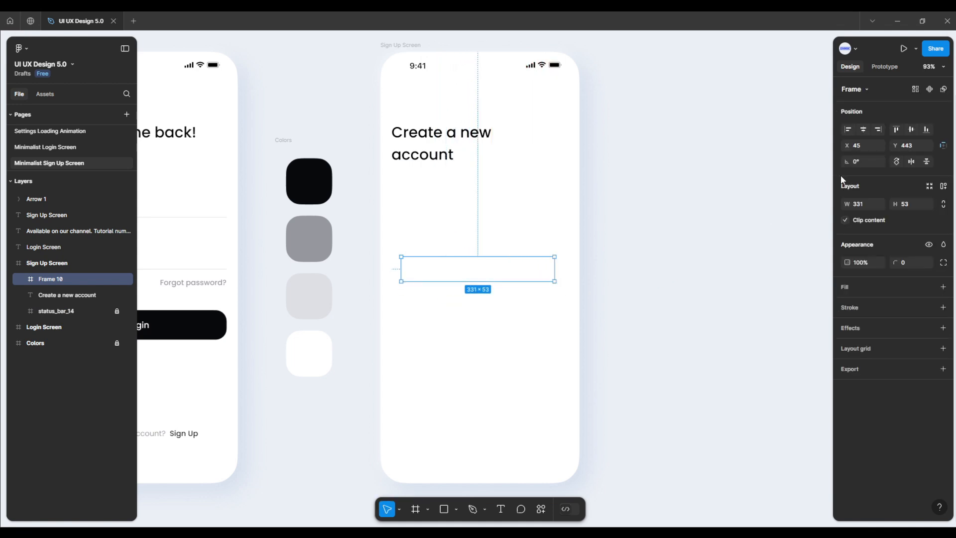
# Step: Resize the empty frame on the Sign Up Screen to a width of 382 and a height of 64
pyautogui.click(867, 205)
pyautogui.write('382')
pyautogui.press('Return')
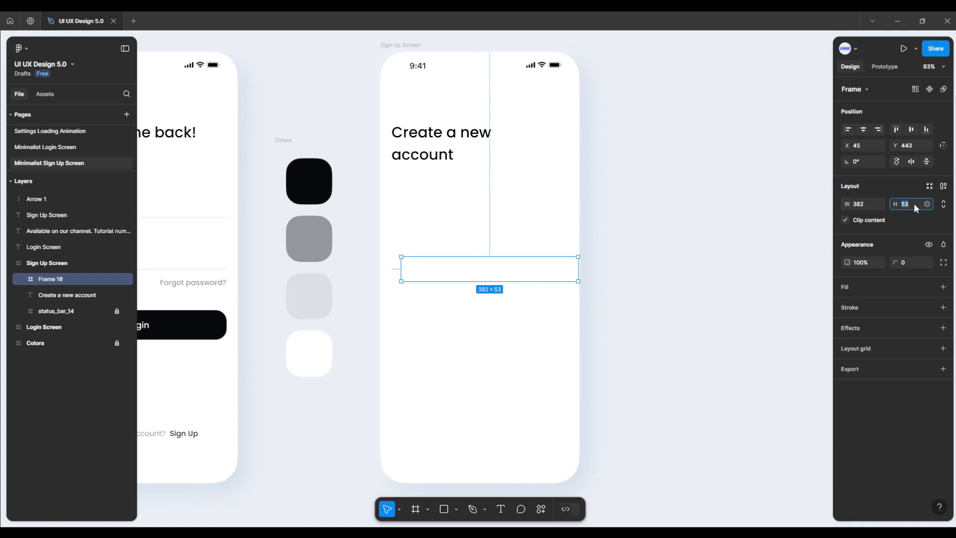
pyautogui.click(914, 205)
pyautogui.write('64')
pyautogui.press('Return')
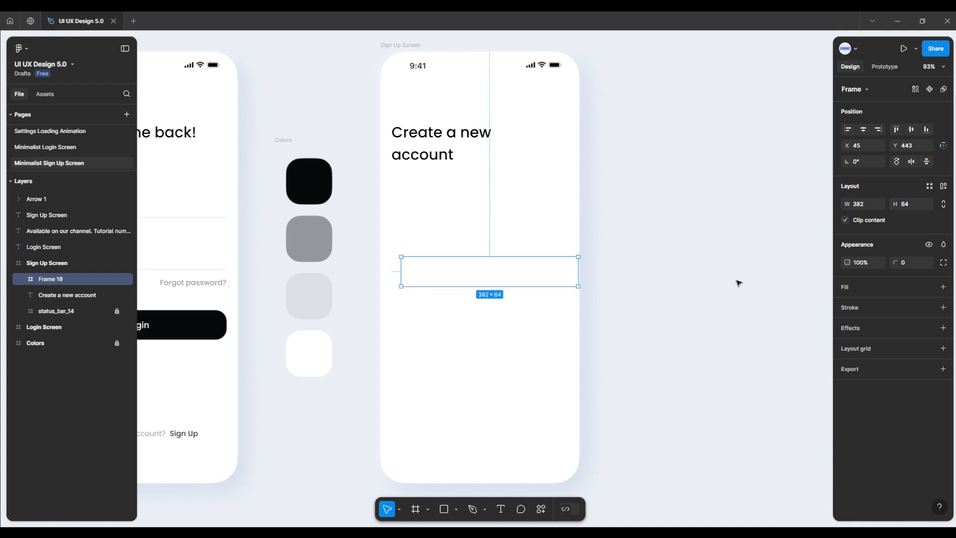
# Step: Move the empty frame below the "Create a new account" heading to Y 294 and center it horizontally on the screen
pyautogui.moveTo(511, 277); pyautogui.dragTo(489, 214)
pyautogui.hotkey('alt', 'Up')
pyautogui.hotkey('alt', 'Up')
pyautogui.hotkey('alt', 'Up')
pyautogui.hotkey('alt', 'Up')
pyautogui.hotkey('alt', 'Up')
pyautogui.hotkey('alt', 'Up')
pyautogui.hotkey('alt', 'Up')
pyautogui.hotkey('alt', 'Up')
pyautogui.hotkey('alt', 'Up')
pyautogui.hotkey('alt', 'Up')
pyautogui.hotkey('alt', 'Up')
pyautogui.hotkey('alt', 'Up')
pyautogui.hotkey('alt', 'Up')
pyautogui.hotkey('alt', 'Up')
pyautogui.hotkey('alt', 'Up')
pyautogui.hotkey('alt', 'Up')
pyautogui.hotkey('alt', 'Up')
pyautogui.hotkey('alt', 'Up')
pyautogui.hotkey('alt', 'Up')
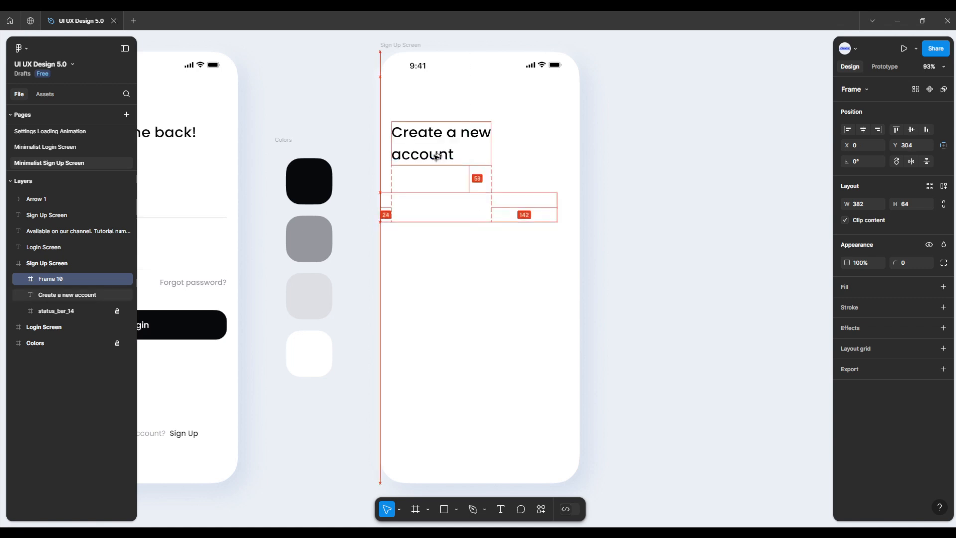
pyautogui.hotkey('alt', 'Down')
pyautogui.hotkey('alt', 'Down')
pyautogui.hotkey('alt', 'Down')
pyautogui.hotkey('alt', 'Down')
pyautogui.hotkey('alt', 'Down')
pyautogui.hotkey('alt', 'Down')
pyautogui.hotkey('alt', 'Down')
pyautogui.hotkey('alt', 'Down')
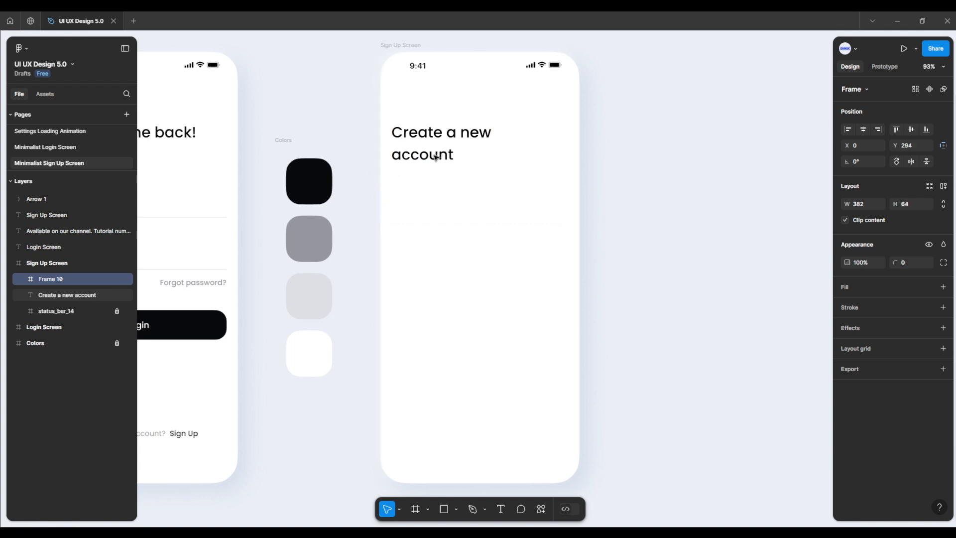
pyautogui.click(860, 132)
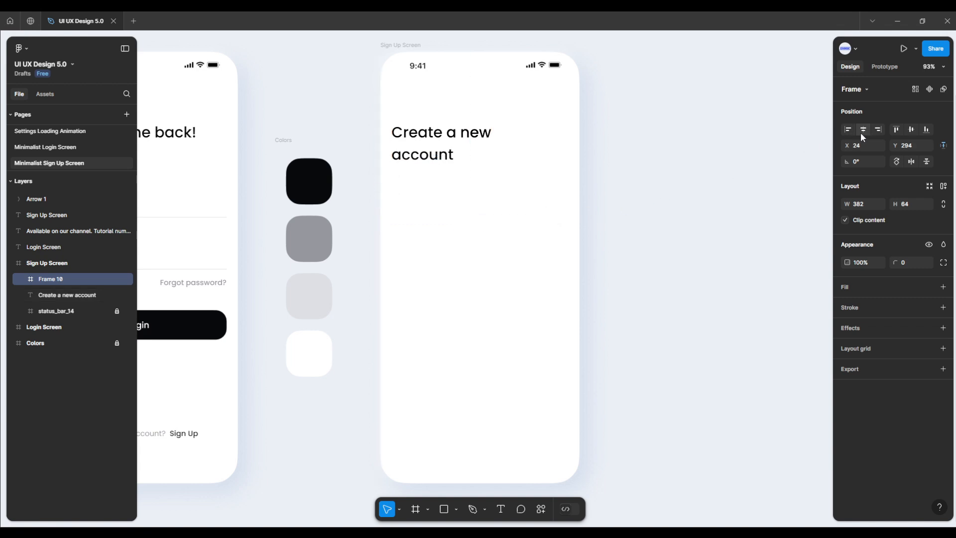
pyautogui.press('alt')
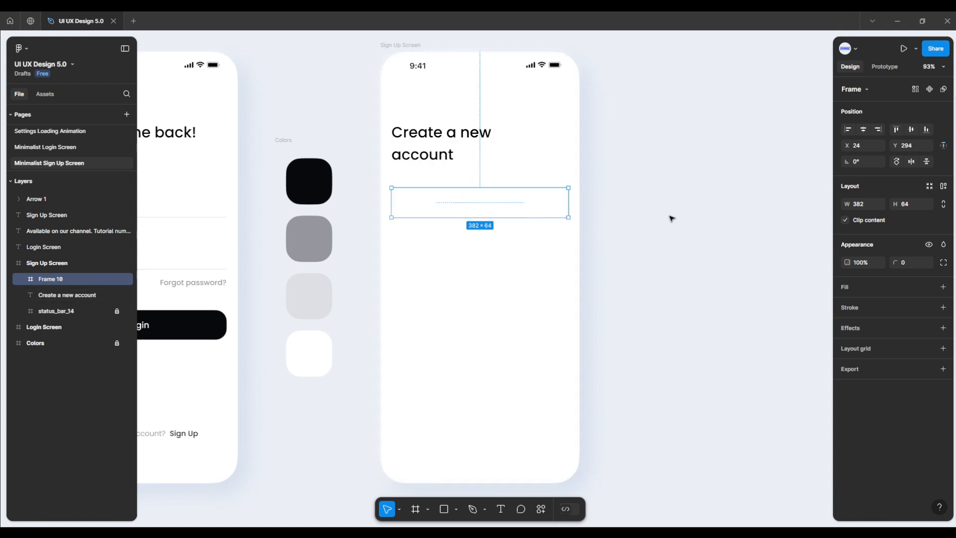
# Step: Add auto layout to the frame and set both its width and height to fixed sizing
pyautogui.click(943, 186)
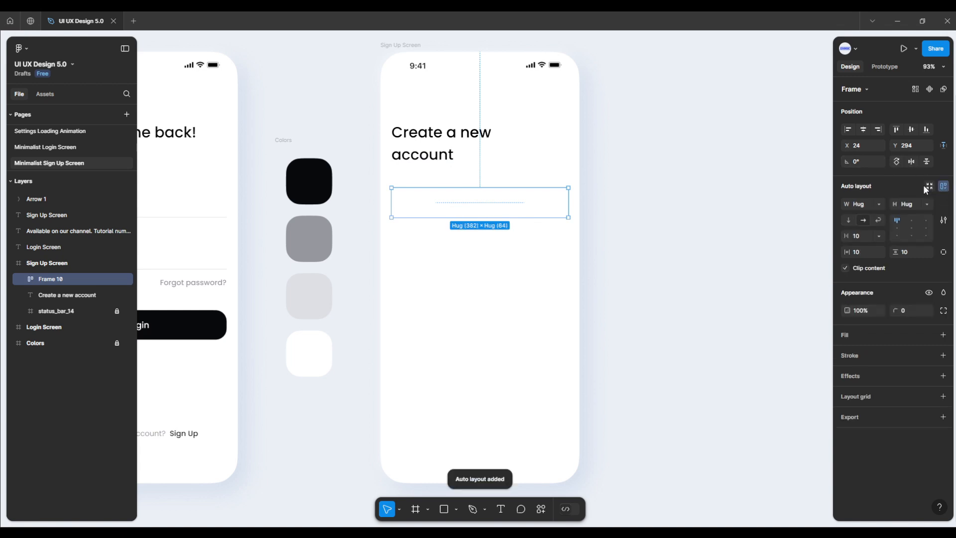
pyautogui.click(879, 203)
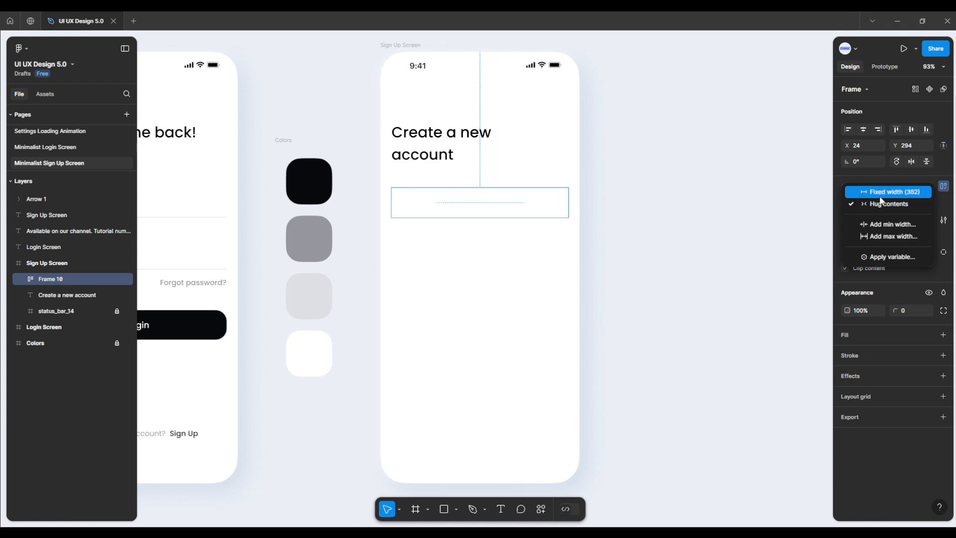
pyautogui.click(879, 193)
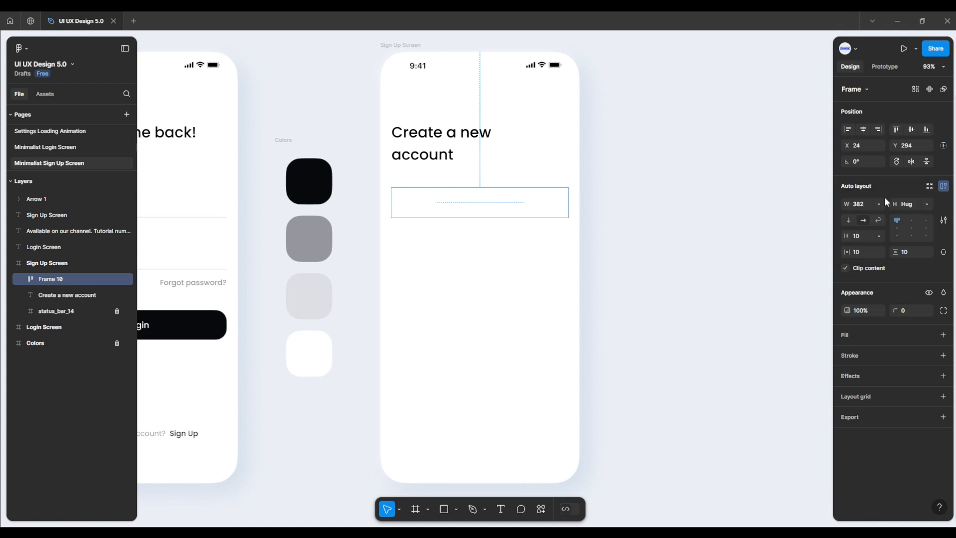
pyautogui.click(925, 205)
pyautogui.click(912, 194)
# Step: Make the frame's auto layout vertical with a gap of 37 and horizontal and vertical padding of 0
pyautogui.click(849, 219)
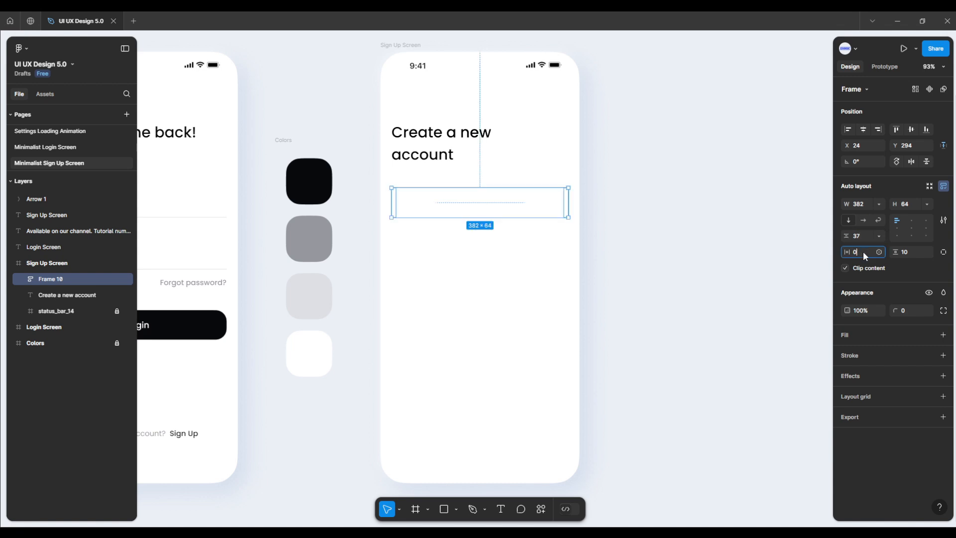
pyautogui.press('Return')
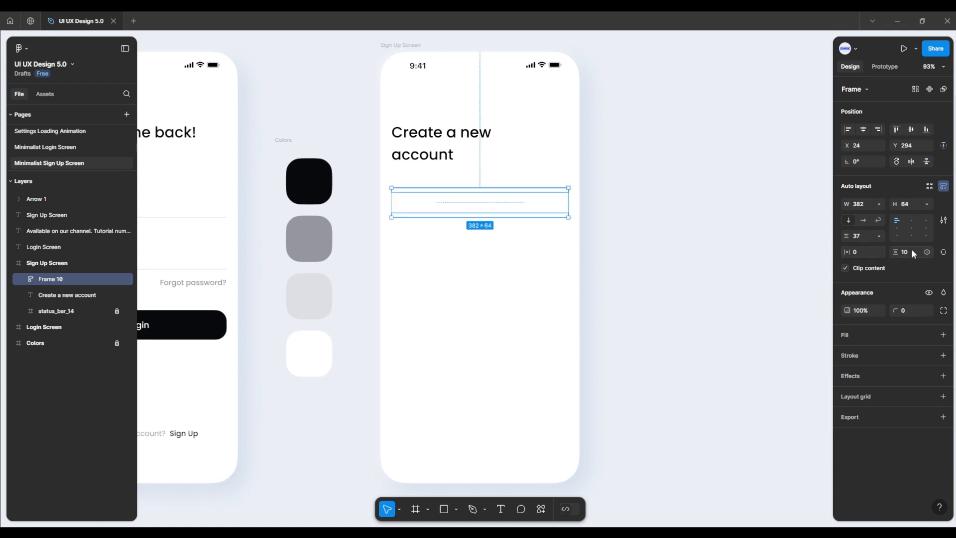
pyautogui.click(799, 339)
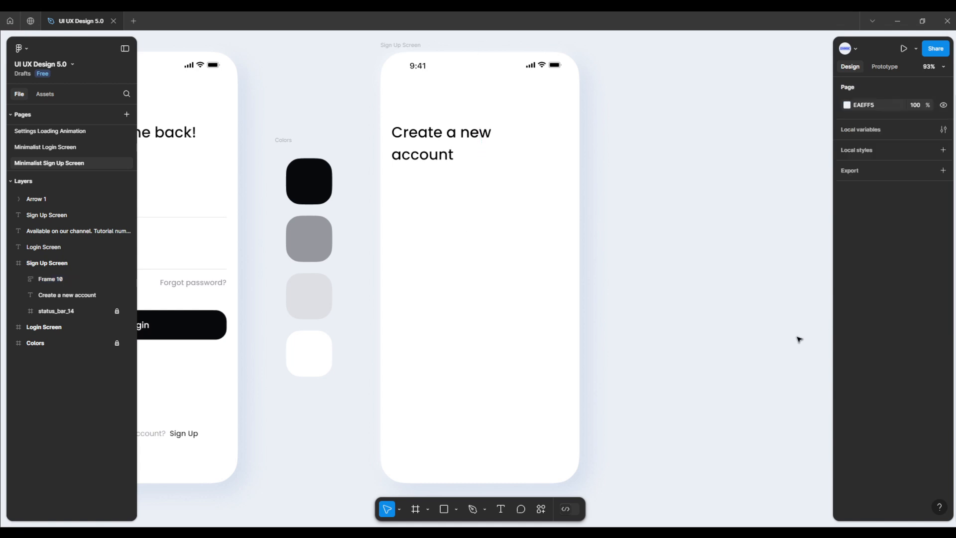
# Step: Add a text layer reading "Name" in the empty area of the Sign Up Screen
pyautogui.click(500, 508)
pyautogui.click(445, 311)
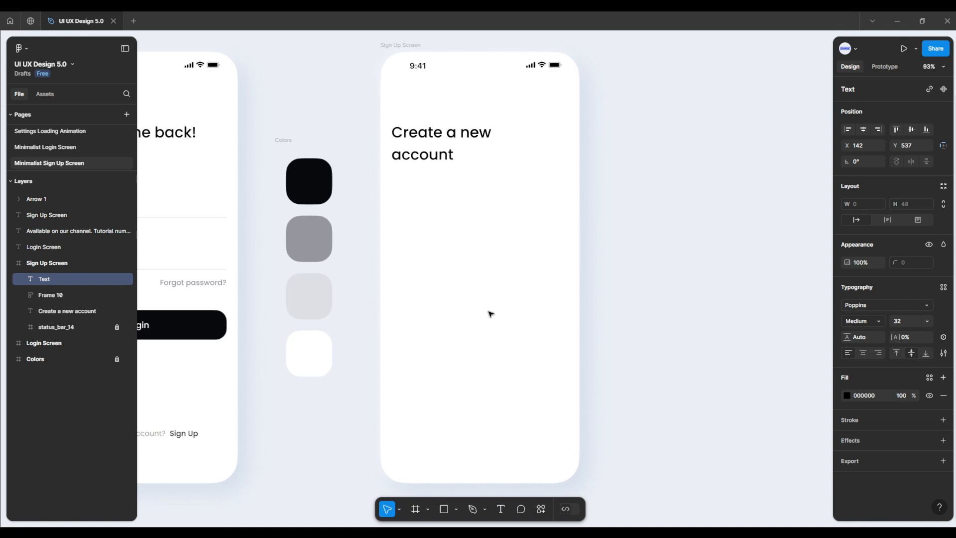
pyautogui.write('Name')
pyautogui.press('Escape')
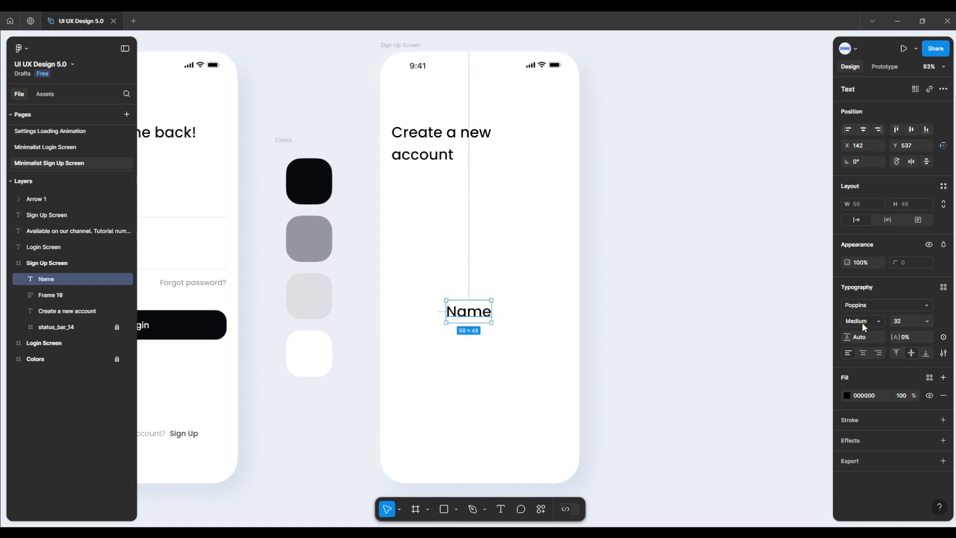
# Step: Style the "Name" text as Regular, size 18, and sample its fill color 08090B from the black swatch
pyautogui.click(863, 323)
pyautogui.click(867, 305)
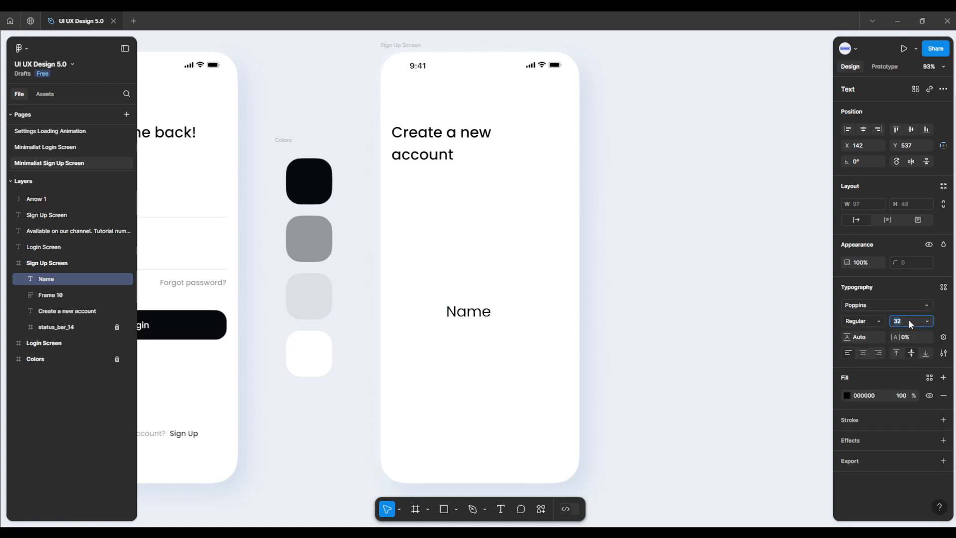
pyautogui.write('18')
pyautogui.press('Return')
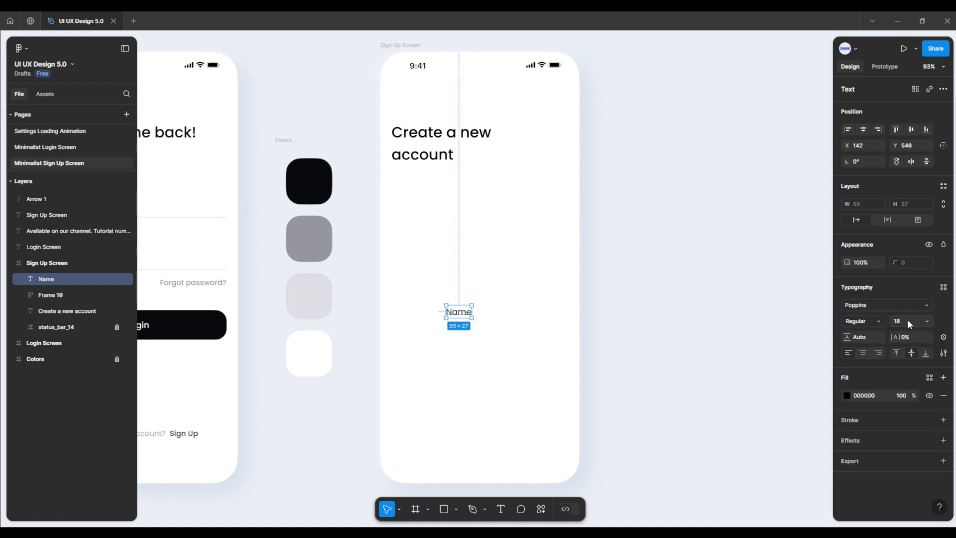
pyautogui.click(847, 394)
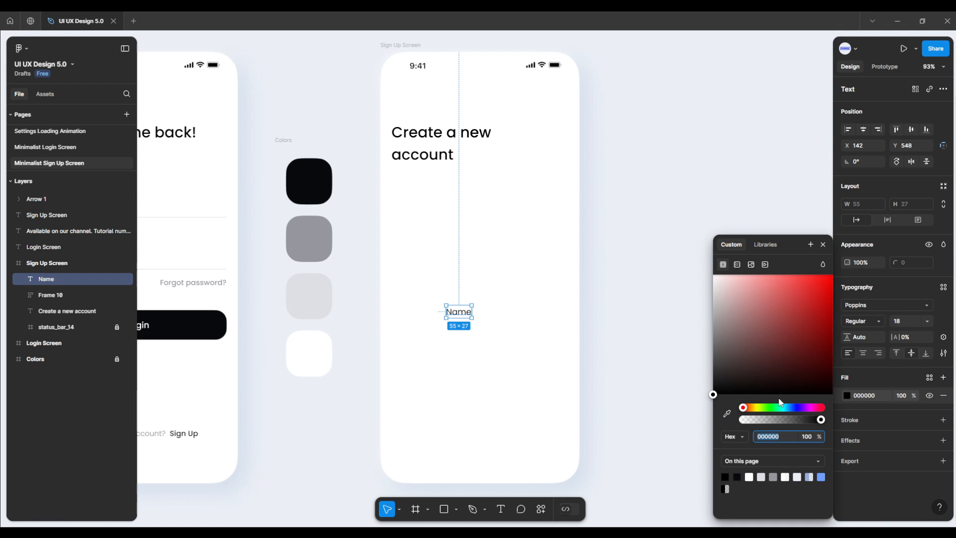
pyautogui.click(727, 413)
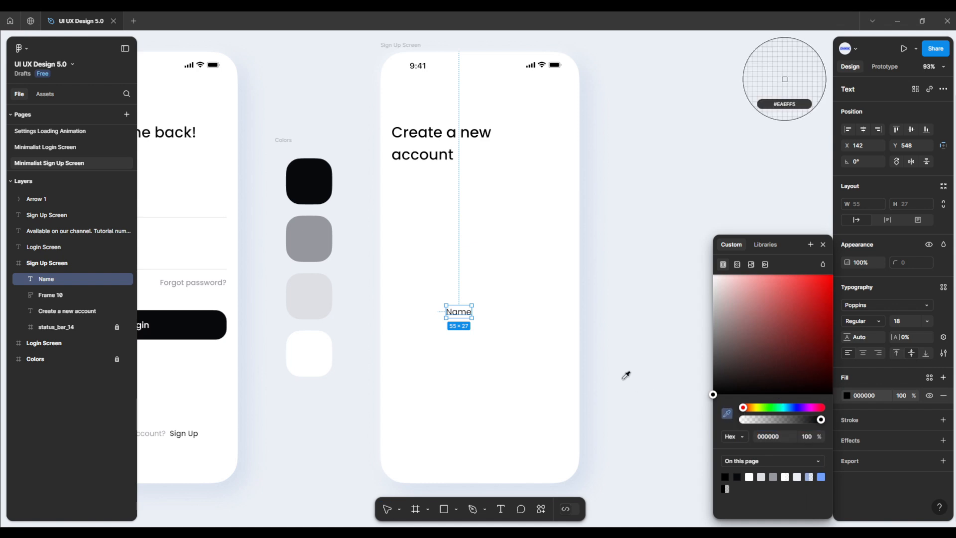
pyautogui.click(318, 188)
# Step: Recolor the "Create a new account" heading with the 08090B fill sampled from the black swatch
pyautogui.click(401, 158)
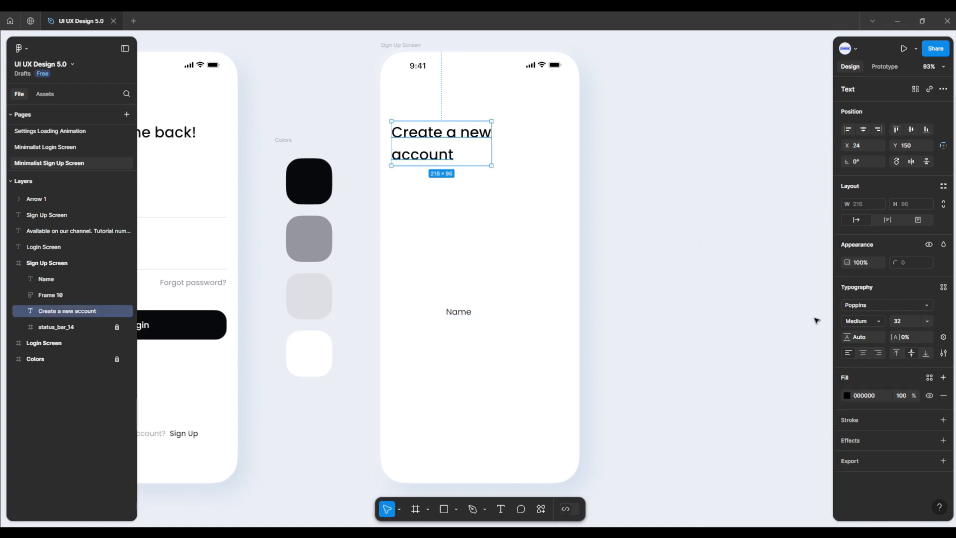
pyautogui.click(846, 395)
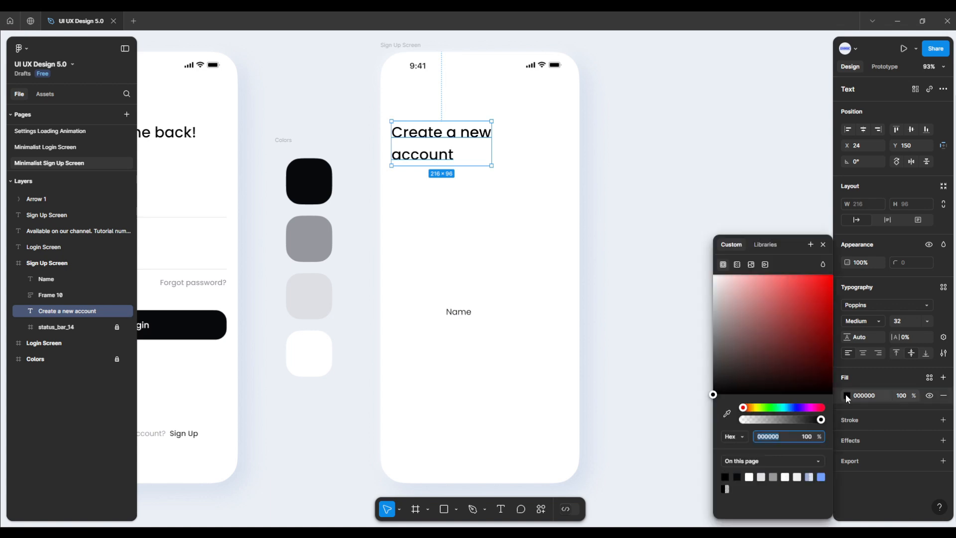
pyautogui.click(727, 413)
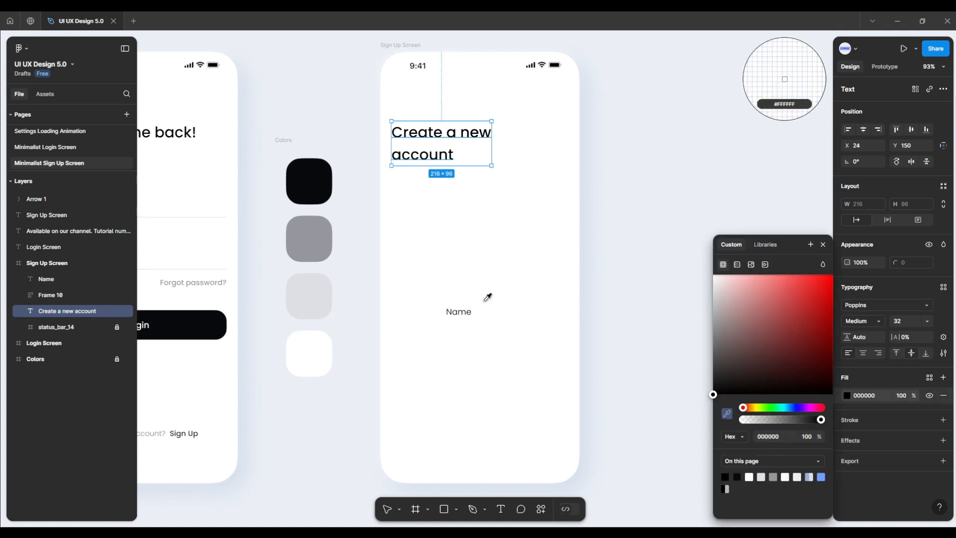
pyautogui.click(329, 186)
pyautogui.click(401, 284)
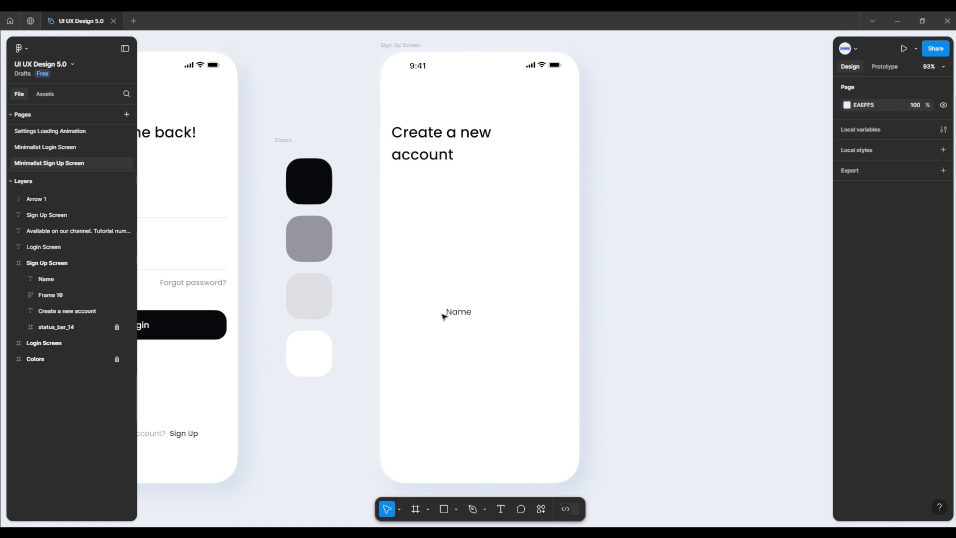
# Step: Move the "Name" text into the empty auto layout frame below the heading
pyautogui.moveTo(448, 314); pyautogui.dragTo(433, 201)
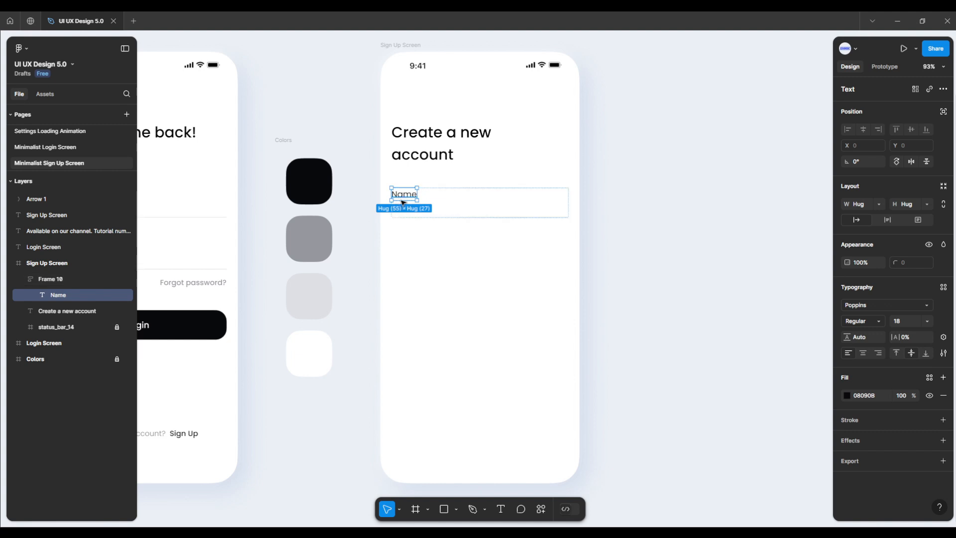
pyautogui.click(407, 232)
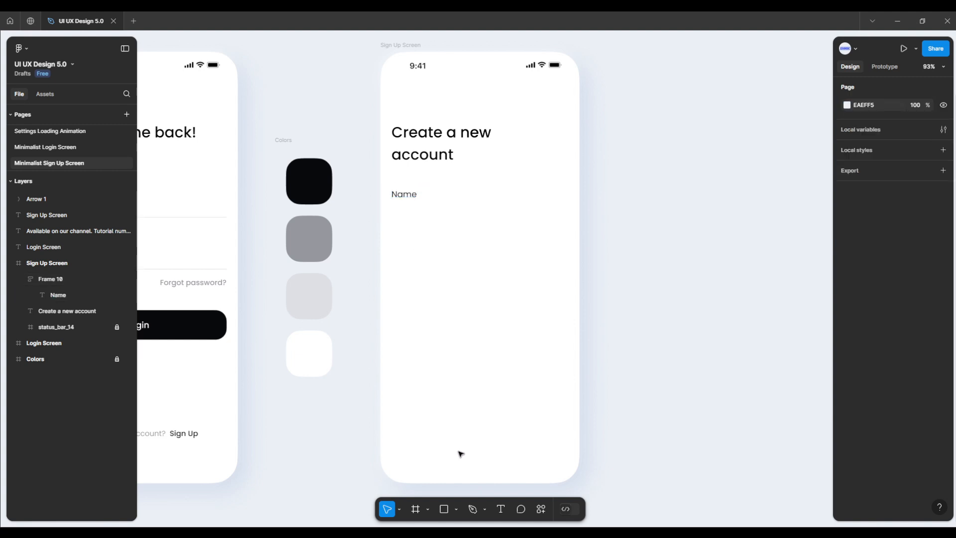
# Step: Draw a horizontal line below the frame, set its width to 382 and center it horizontally on the screen
pyautogui.click(457, 506)
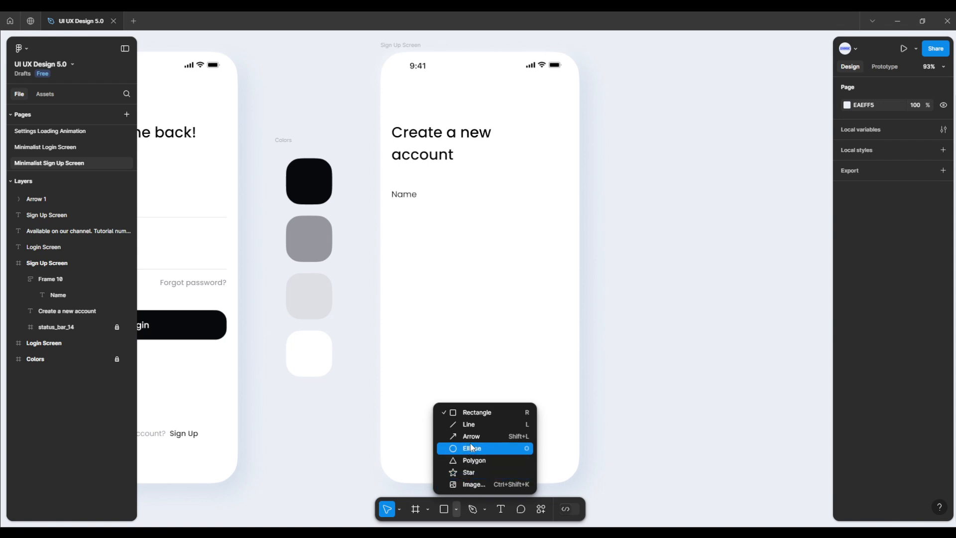
pyautogui.click(468, 424)
pyautogui.moveTo(417, 326); pyautogui.dragTo(454, 326)
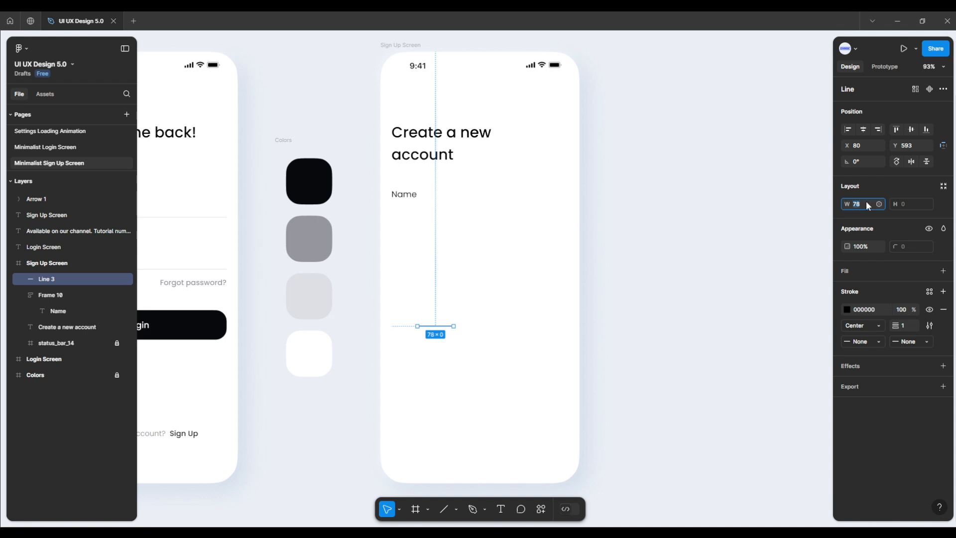
pyautogui.press('Return')
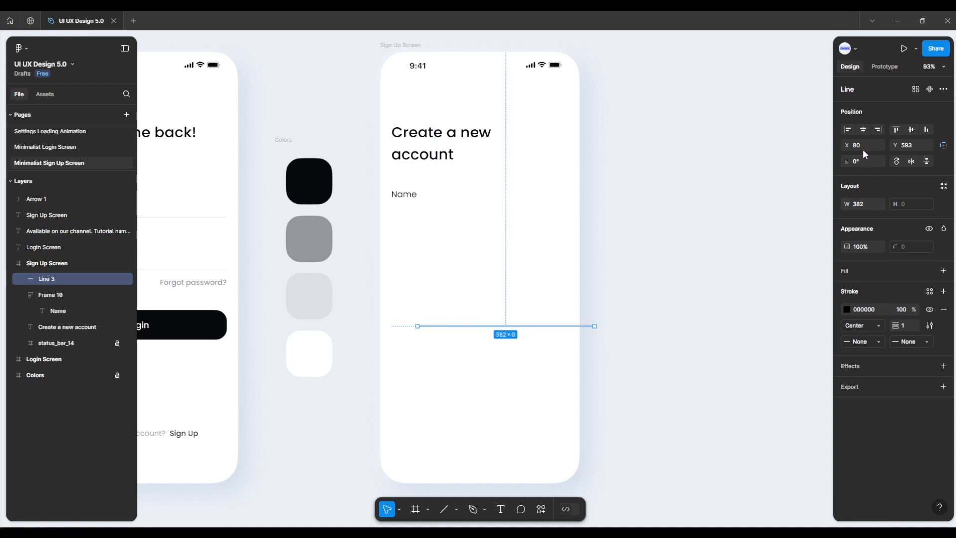
pyautogui.click(863, 130)
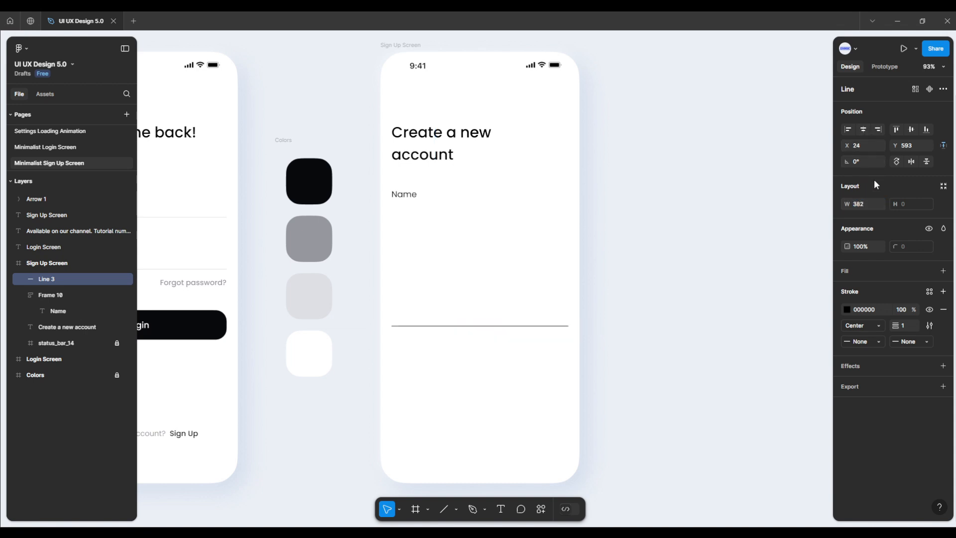
# Step: Sample the light gray swatch DFE0E5 for the line's stroke and move the line into the frame beneath the "Name" text
pyautogui.click(846, 310)
pyautogui.click(726, 413)
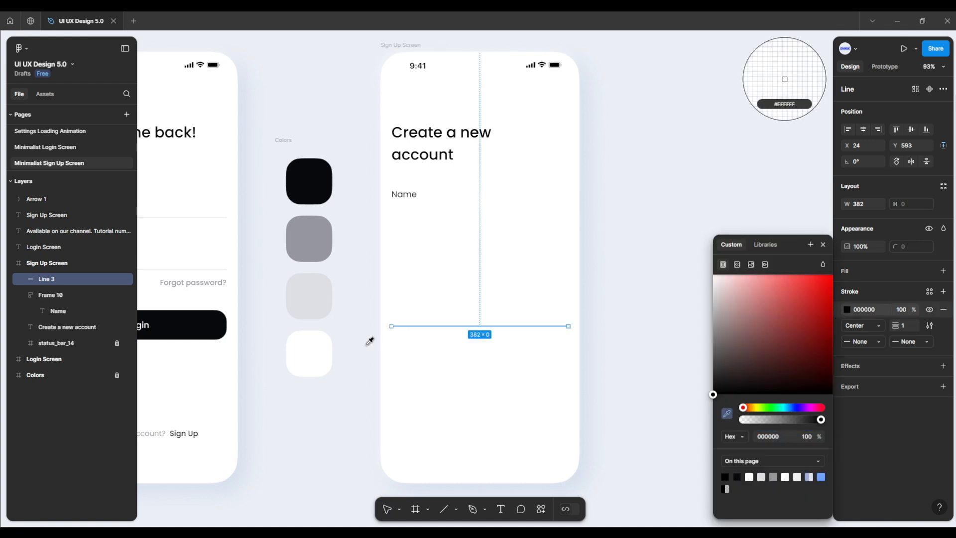
pyautogui.click(316, 297)
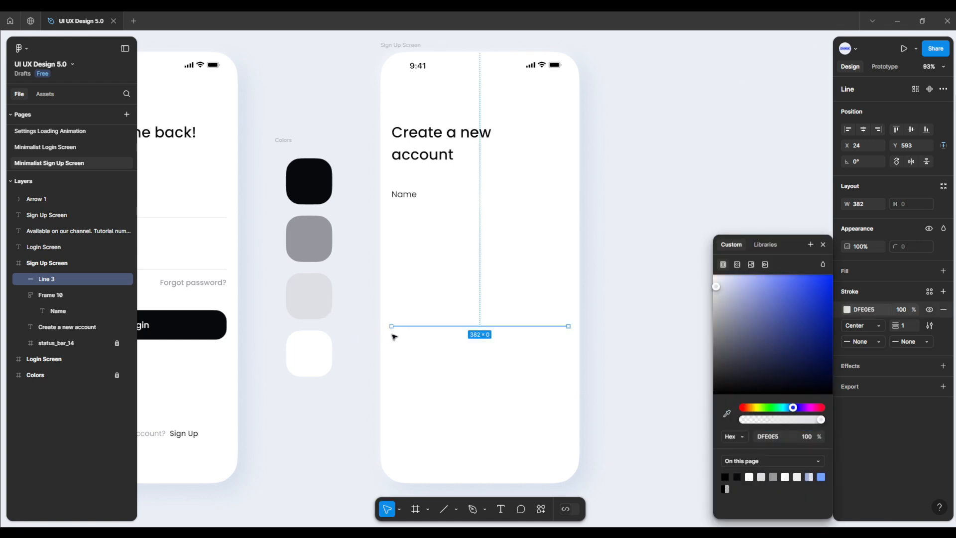
pyautogui.click(416, 353)
pyautogui.moveTo(429, 327); pyautogui.dragTo(428, 213)
pyautogui.click(416, 226)
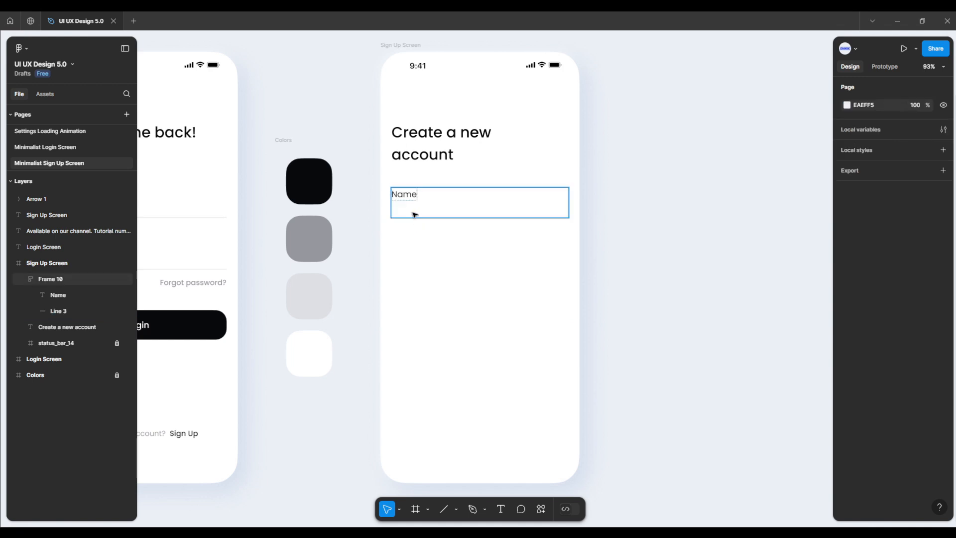
# Step: Duplicate the Name field frame twice, stacking the copies below it at Y 406 and Y 518
pyautogui.click(413, 214)
pyautogui.moveTo(413, 217); pyautogui.dragTo(416, 264)
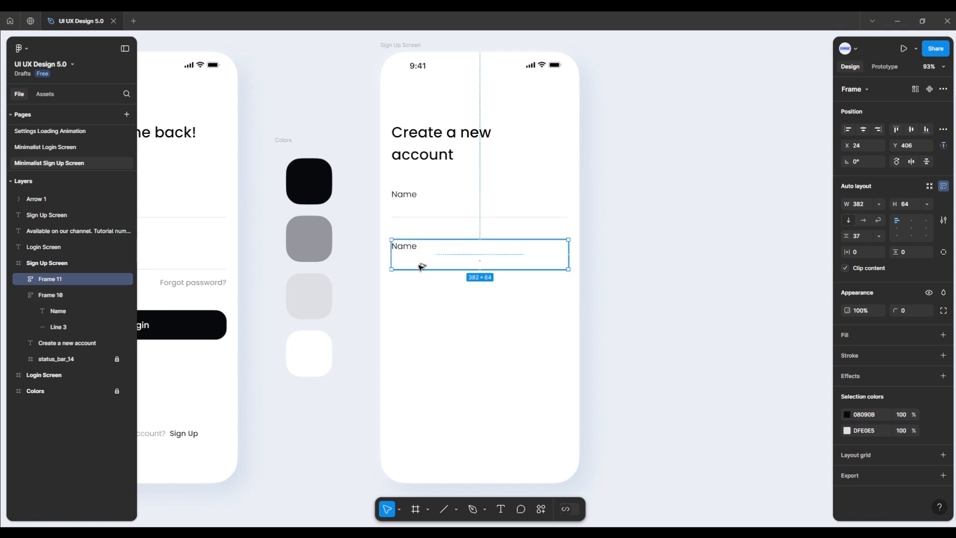
pyautogui.moveTo(420, 265); pyautogui.dragTo(424, 301)
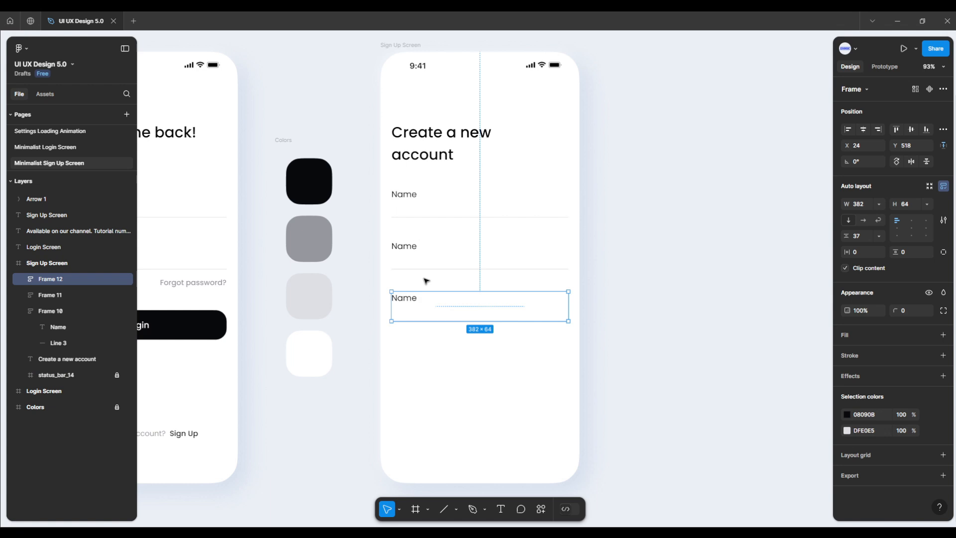
# Step: Change the second field's label to "Email" and the third field's label to "Password"
pyautogui.click(412, 254)
pyautogui.doubleClick(409, 250)
pyautogui.write('Email')
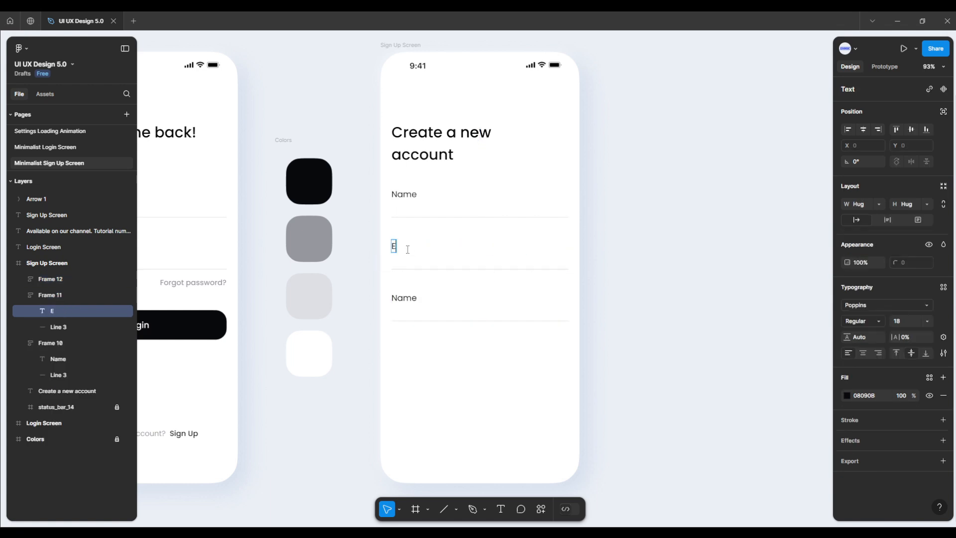
pyautogui.doubleClick(404, 298)
pyautogui.write('Pass')
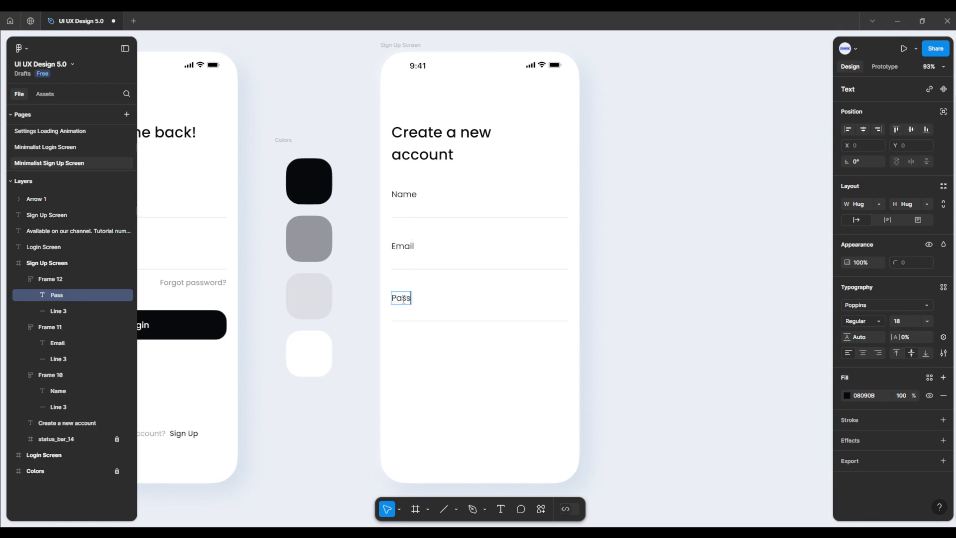
pyautogui.write('word')
pyautogui.press('Escape')
pyautogui.click(456, 365)
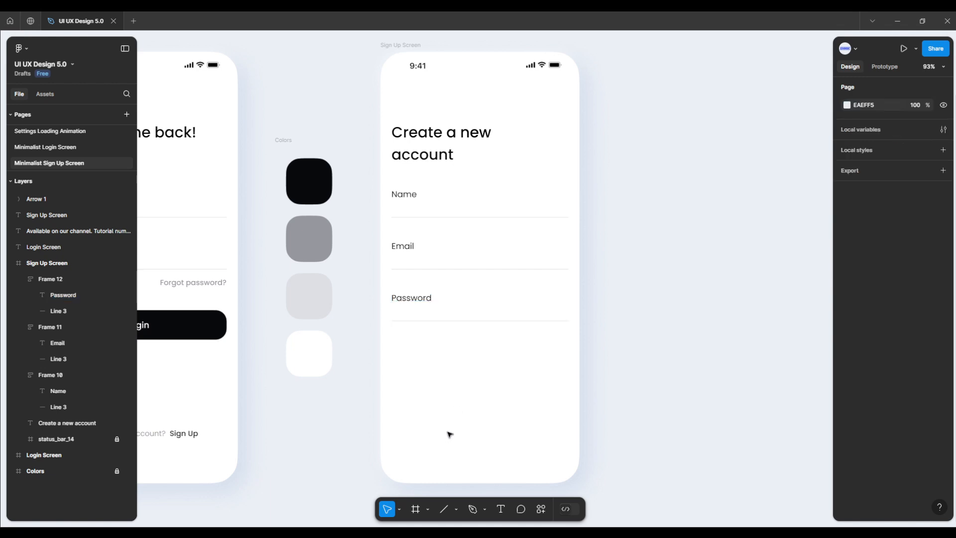
# Step: Draw a frame below the Password field, size it 382 by 64 and set its X position to 24
pyautogui.click(428, 508)
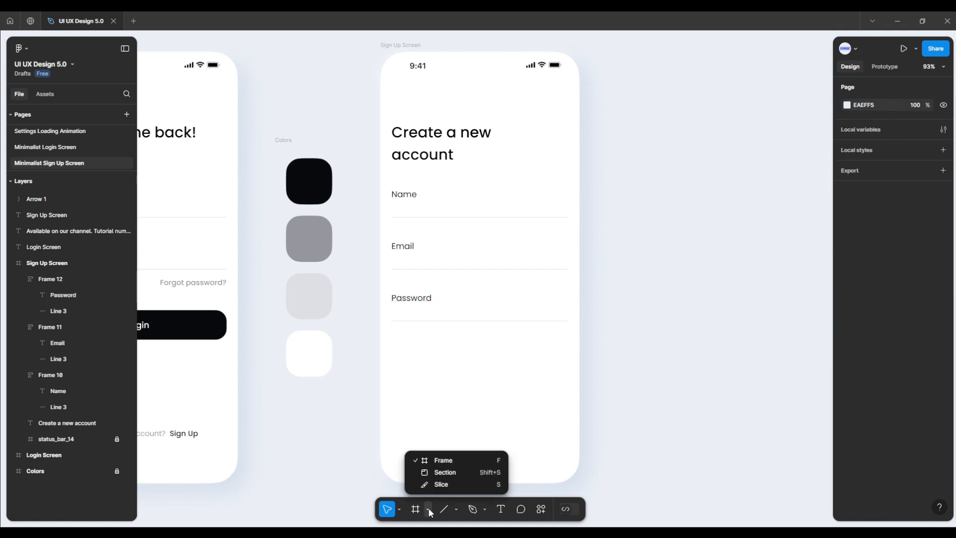
pyautogui.click(442, 454)
pyautogui.moveTo(413, 364); pyautogui.dragTo(535, 406)
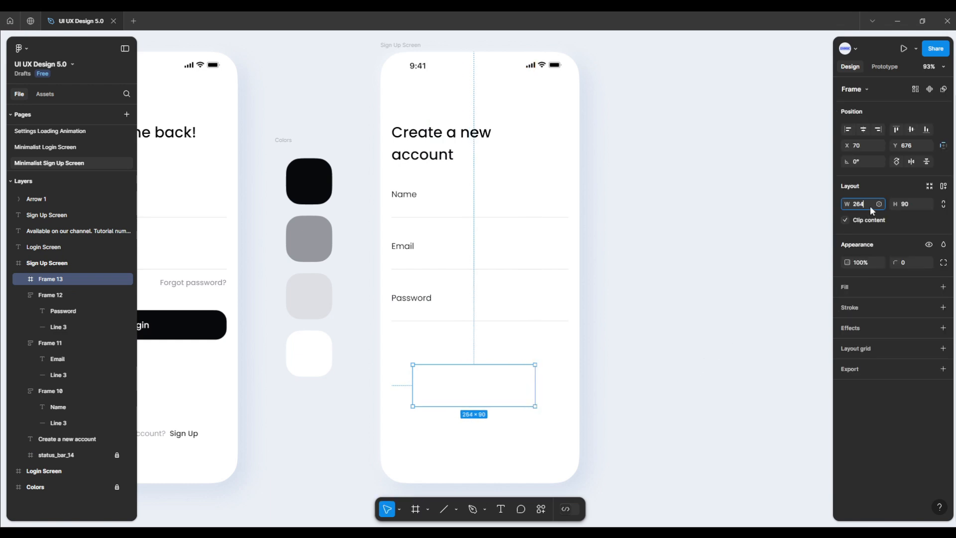
pyautogui.press('Return')
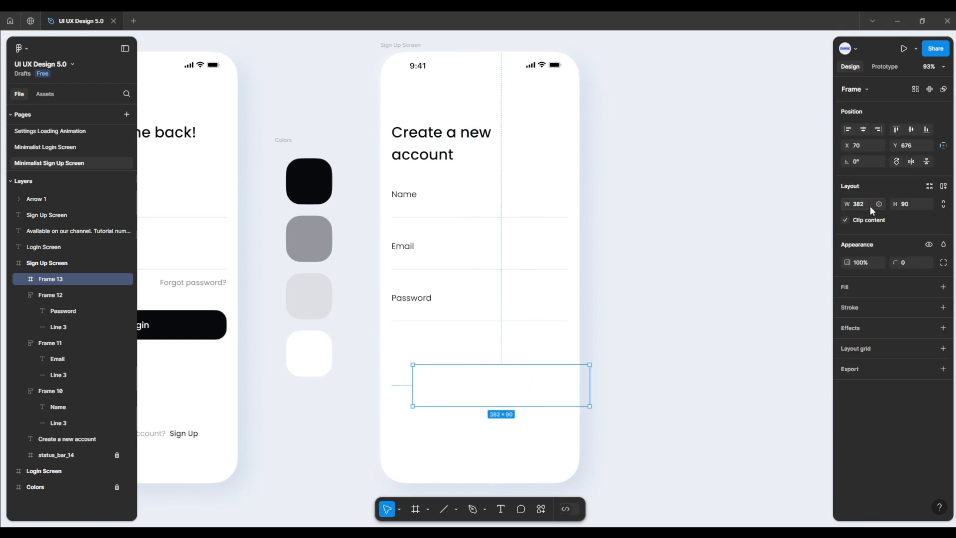
pyautogui.click(909, 206)
pyautogui.write('64')
pyautogui.press('Return')
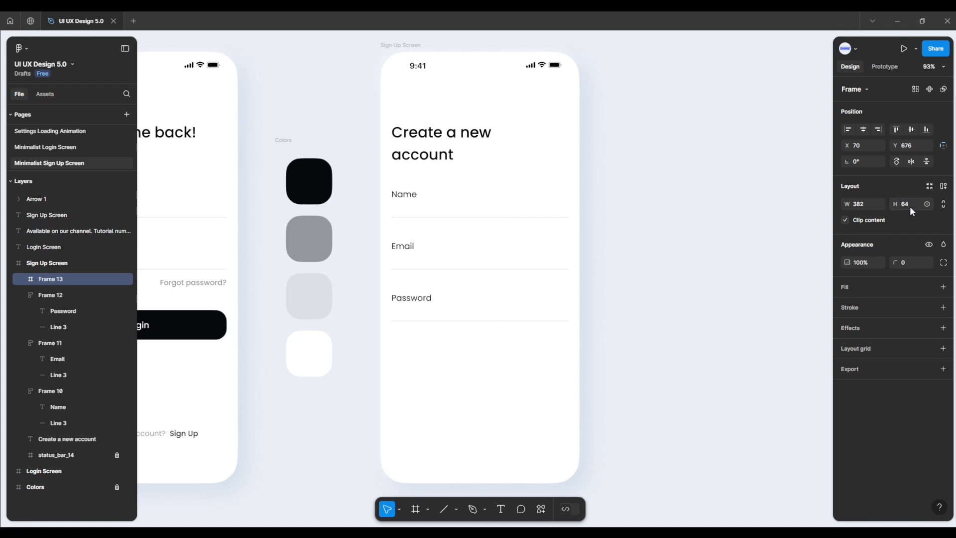
pyautogui.click(867, 145)
pyautogui.write('24')
pyautogui.press('Return')
# Step: Add a fill to the new button frame and sample the black swatch 08090B for it
pyautogui.click(942, 286)
pyautogui.click(847, 305)
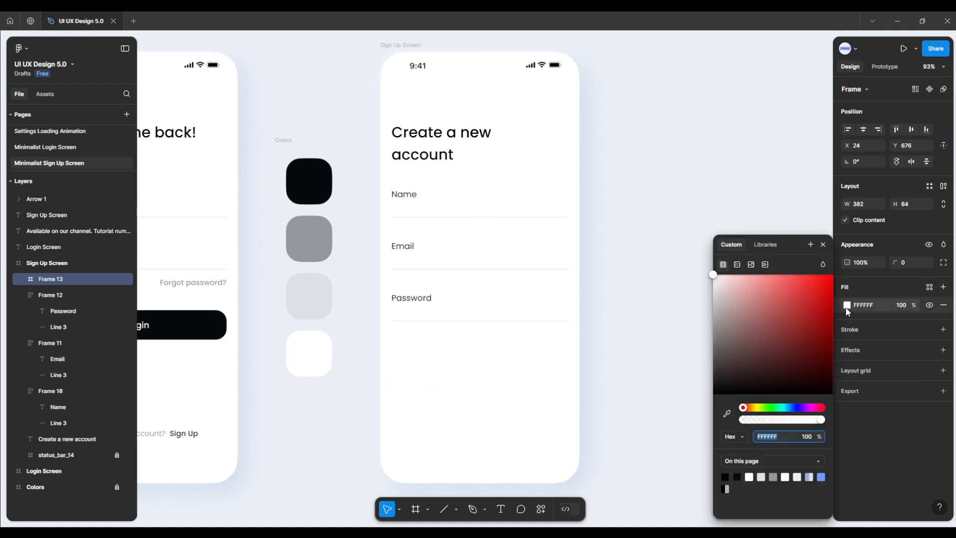
pyautogui.click(726, 413)
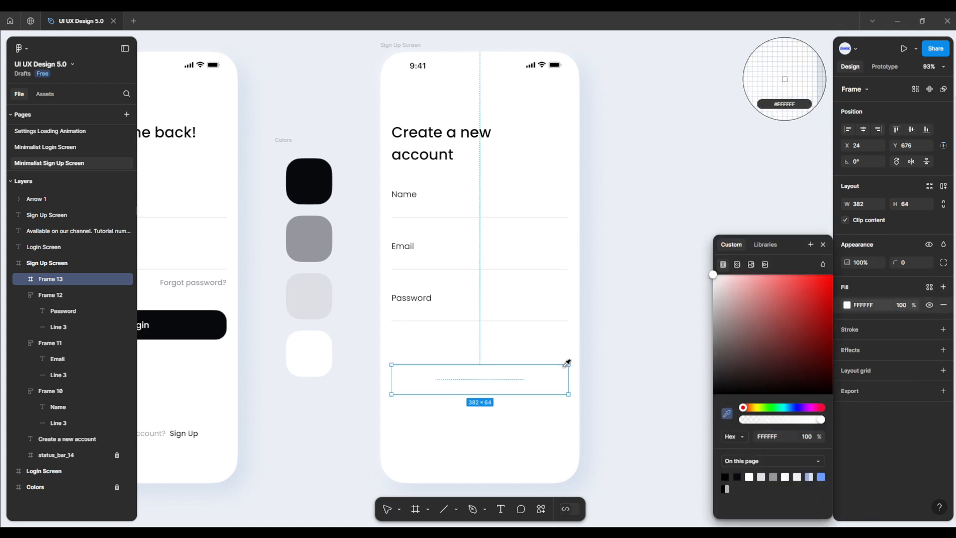
pyautogui.click(312, 191)
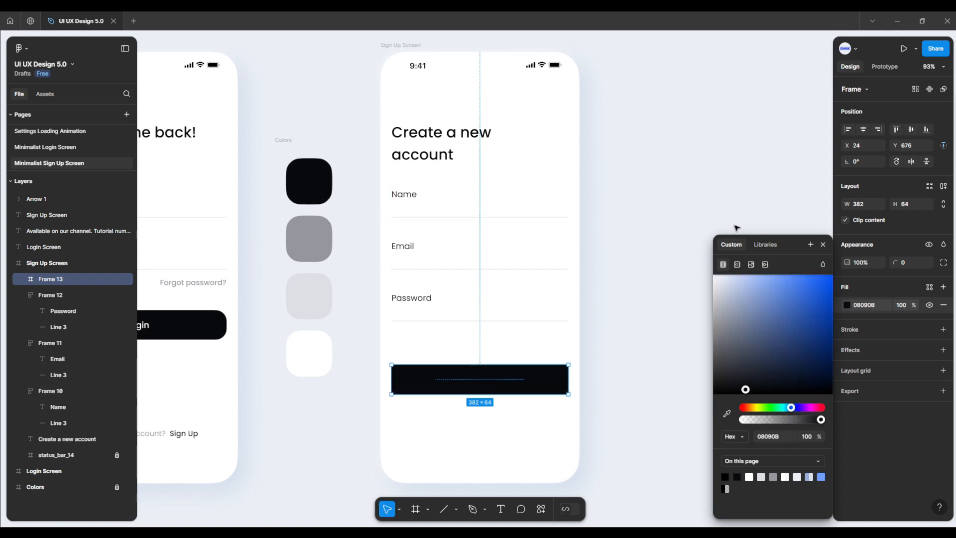
pyautogui.click(821, 245)
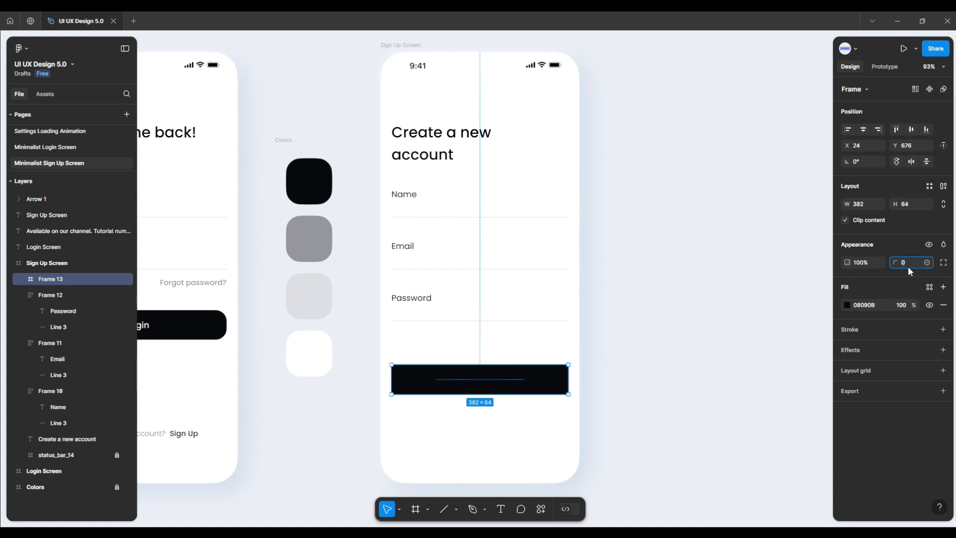
# Step: Round the button frame's corners with a radius of 24 and set the corner smoothing to 60%
pyautogui.press('Return')
pyautogui.click(943, 264)
pyautogui.click(820, 340)
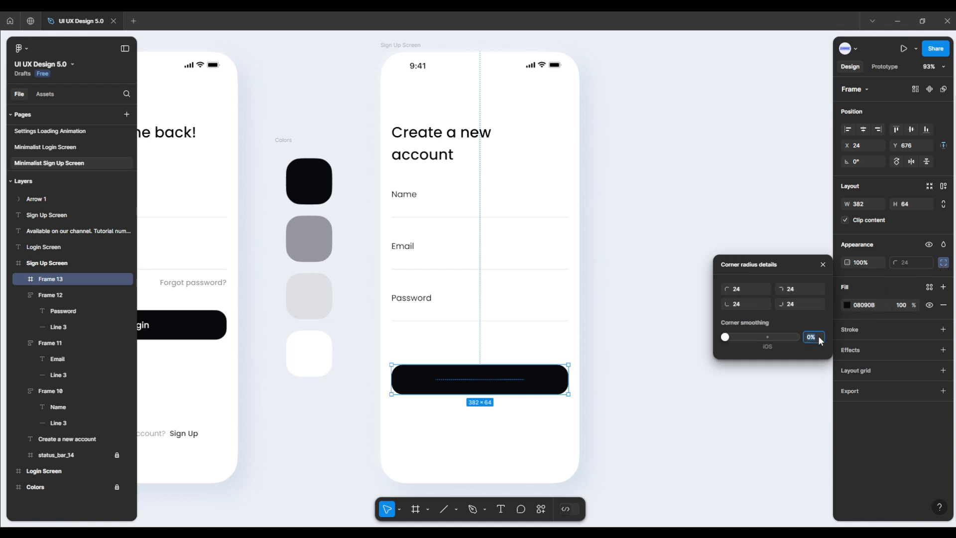
pyautogui.press('Return')
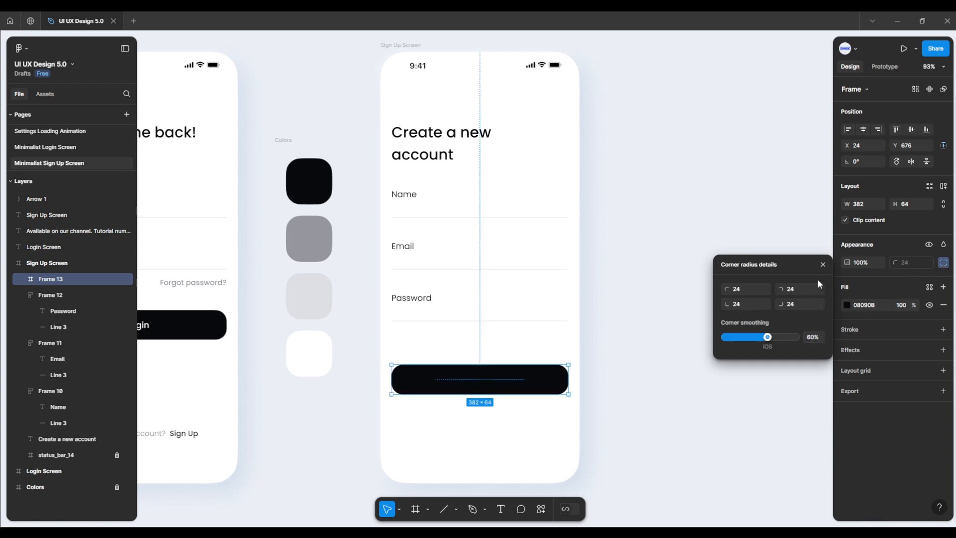
pyautogui.click(822, 265)
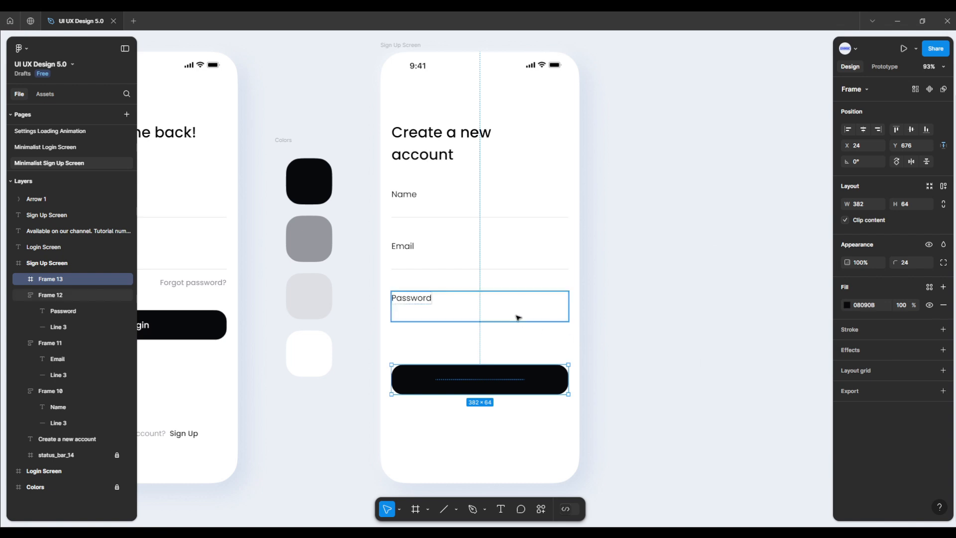
# Step: Move the button frame up toward the Password field to Y 646
pyautogui.press('Up')
pyautogui.press('Up')
pyautogui.press('Up')
pyautogui.press('Up')
pyautogui.press('Up')
pyautogui.press('Up')
pyautogui.press('Up')
pyautogui.press('Up')
pyautogui.press('Up')
pyautogui.press('Up')
pyautogui.press('Up')
pyautogui.press('Up')
pyautogui.press('Up')
pyautogui.press('Up')
pyautogui.press('Up')
pyautogui.press('Up')
pyautogui.press('Up')
pyautogui.press('Up')
pyautogui.press('Up')
pyautogui.press('Up')
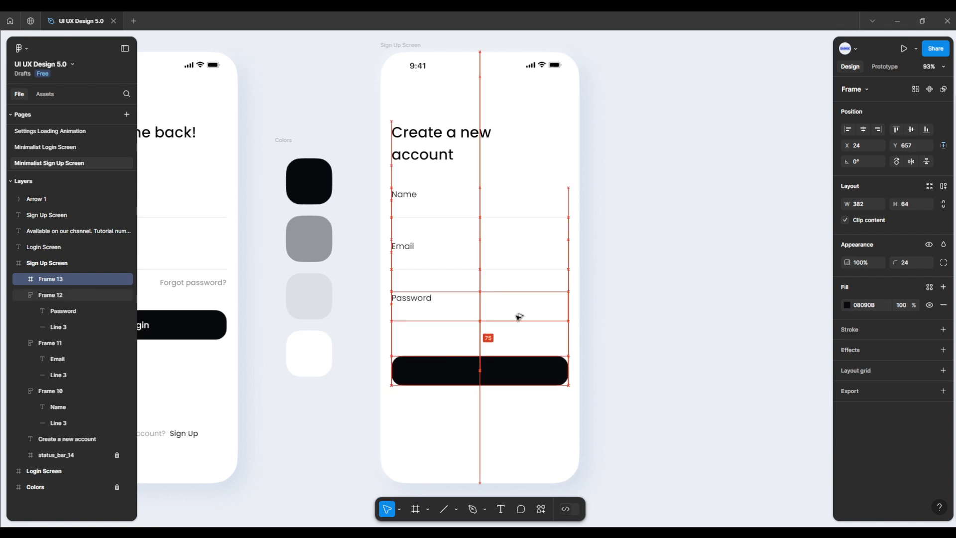
pyautogui.press('Up')
pyautogui.press('Up')
pyautogui.press('Up')
pyautogui.press('Up')
pyautogui.press('Up')
pyautogui.press('Up')
pyautogui.press('Up')
pyautogui.press('Up')
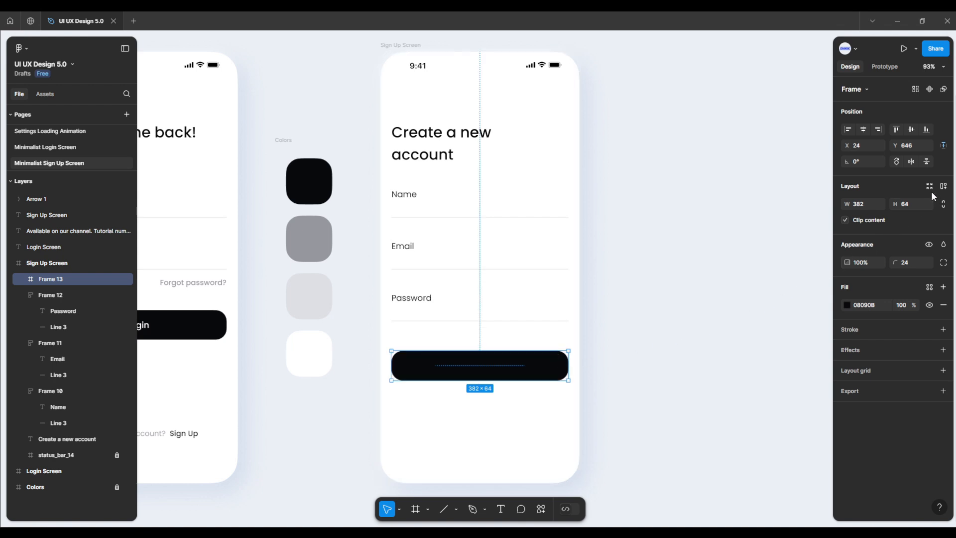
# Step: Add auto layout to the button frame with a fixed width of 382, a fixed height of 64 and centered alignment
pyautogui.click(942, 186)
pyautogui.click(881, 205)
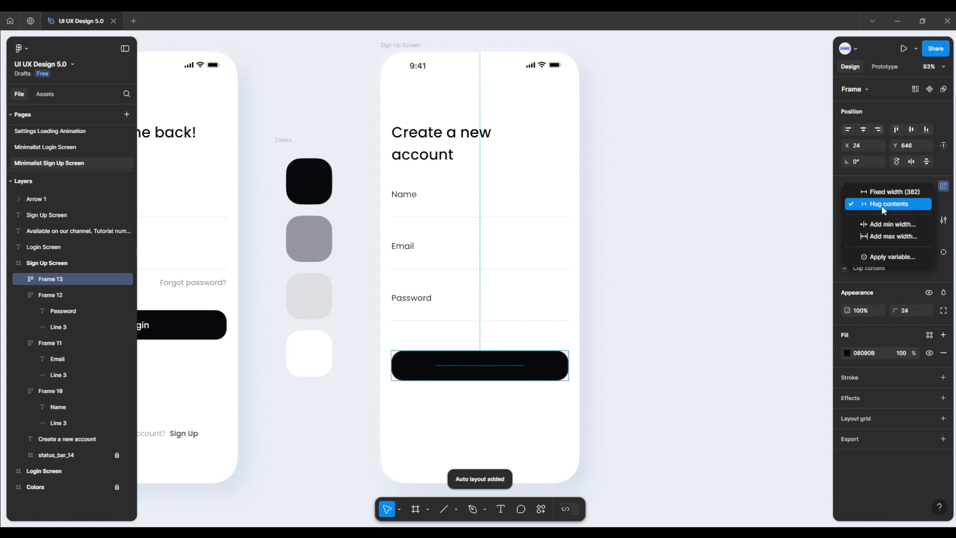
pyautogui.click(882, 193)
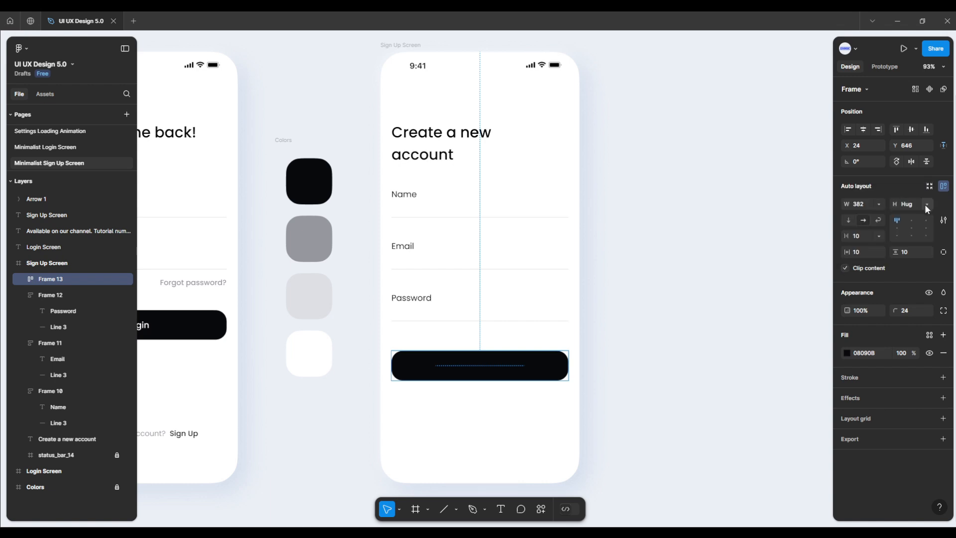
pyautogui.click(926, 204)
pyautogui.click(906, 193)
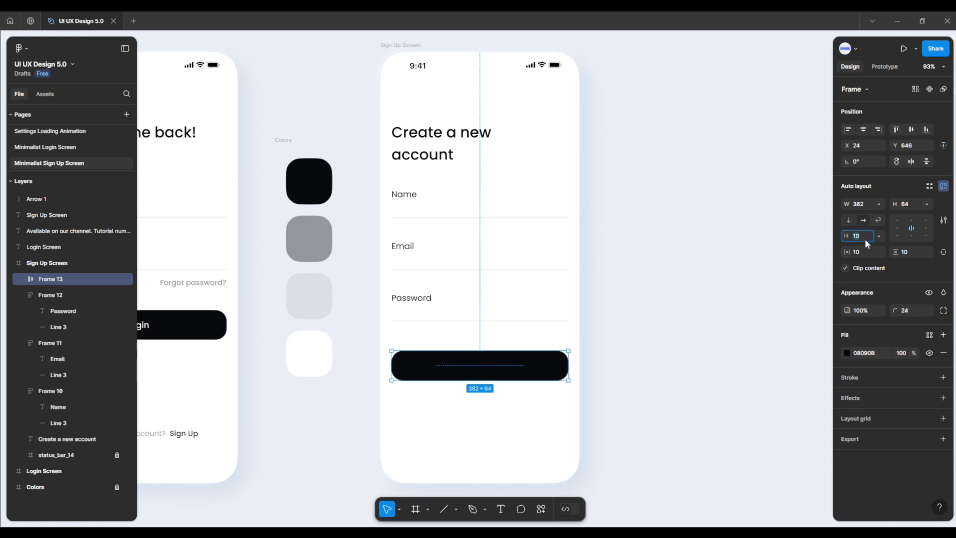
# Step: Set the button frame's item gap, horizontal padding and vertical padding to 12
pyautogui.write('12')
pyautogui.press('Return')
pyautogui.press('Return')
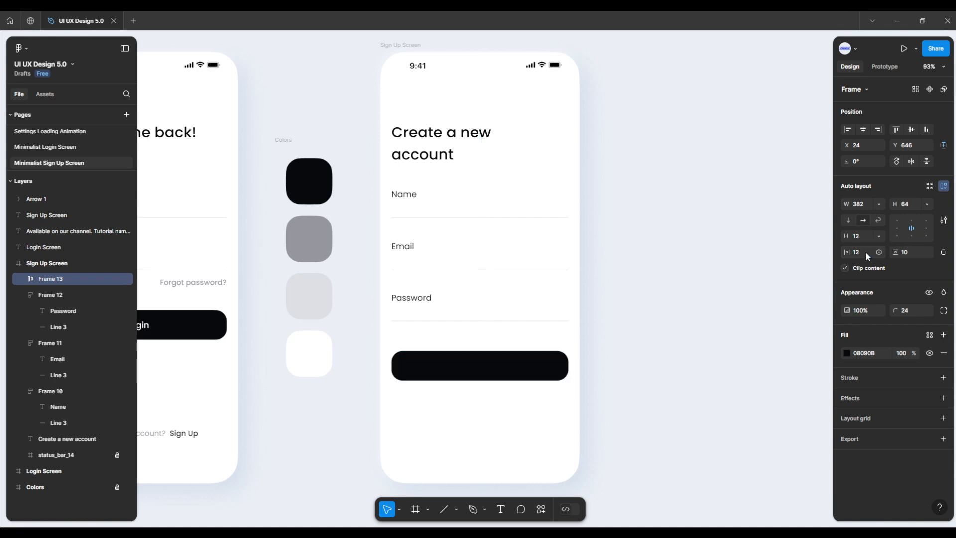
pyautogui.click(906, 253)
pyautogui.press('Return')
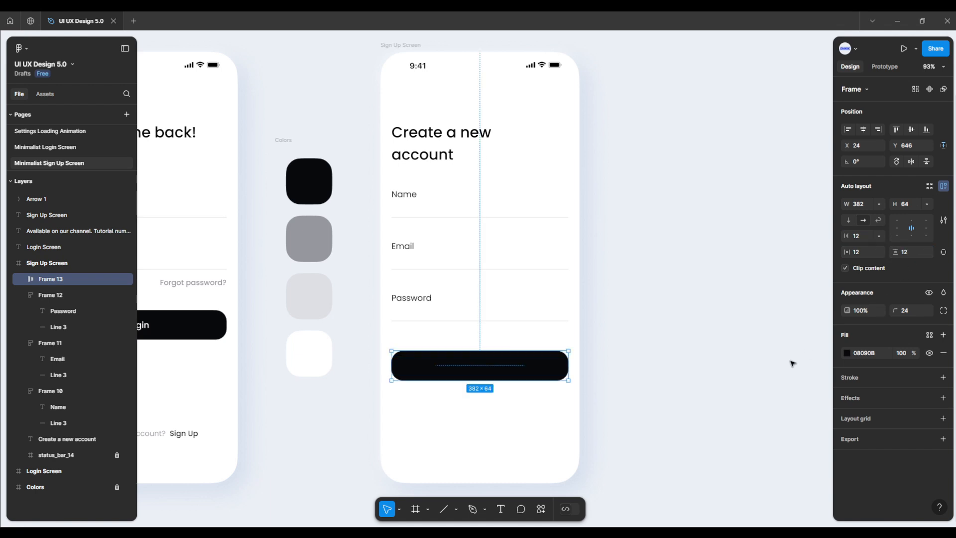
# Step: Add a "Sign Up" text below the black button and set its weight to Medium
pyautogui.click(554, 450)
pyautogui.click(500, 508)
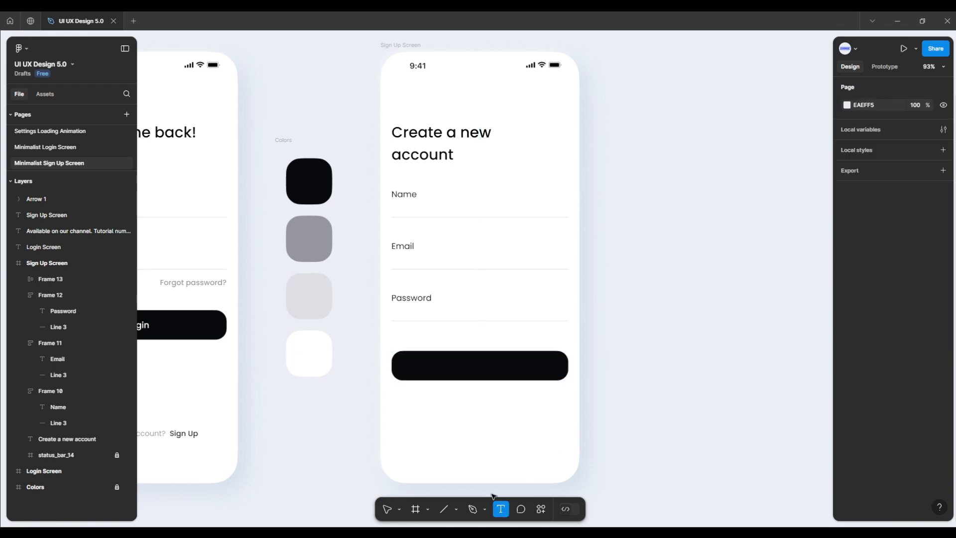
pyautogui.click(468, 434)
pyautogui.write('Sig')
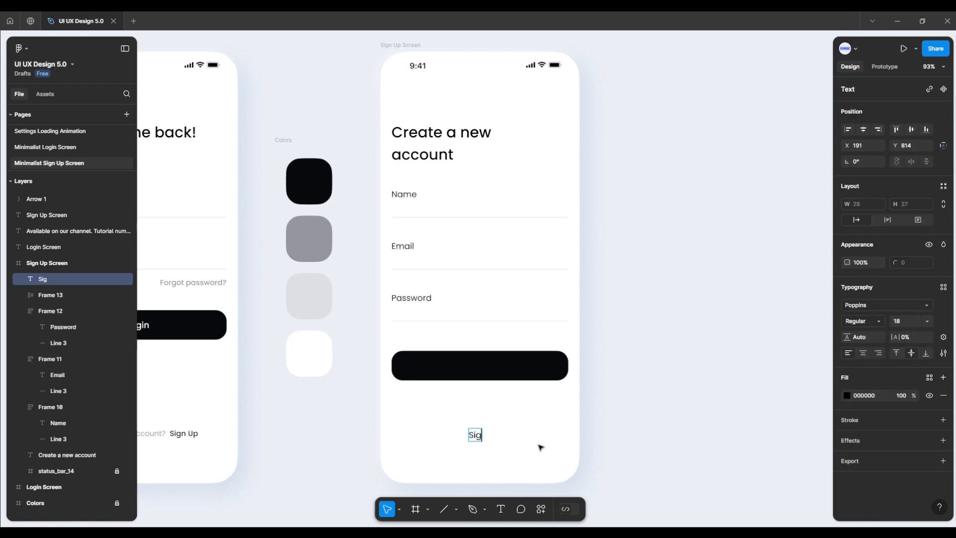
pyautogui.write('n Up')
pyautogui.press('Escape')
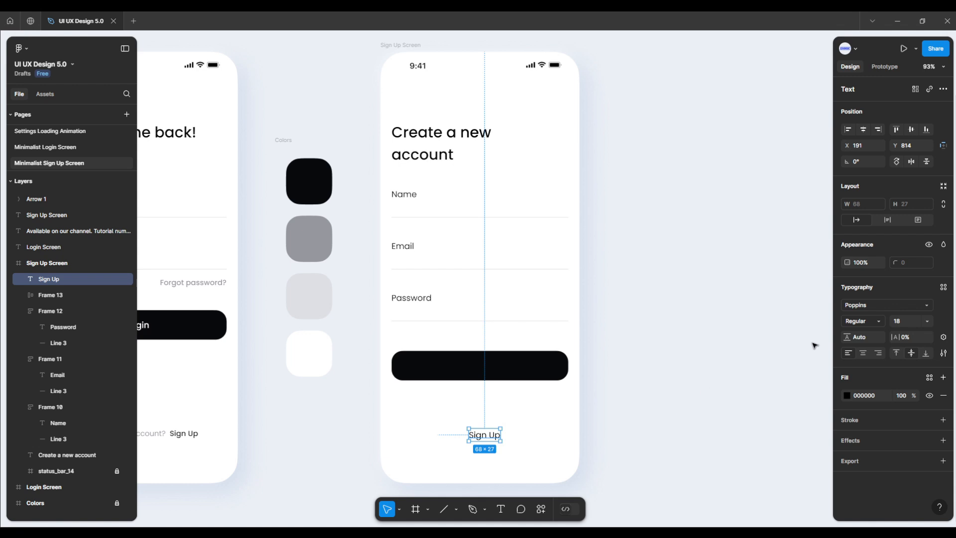
pyautogui.click(861, 321)
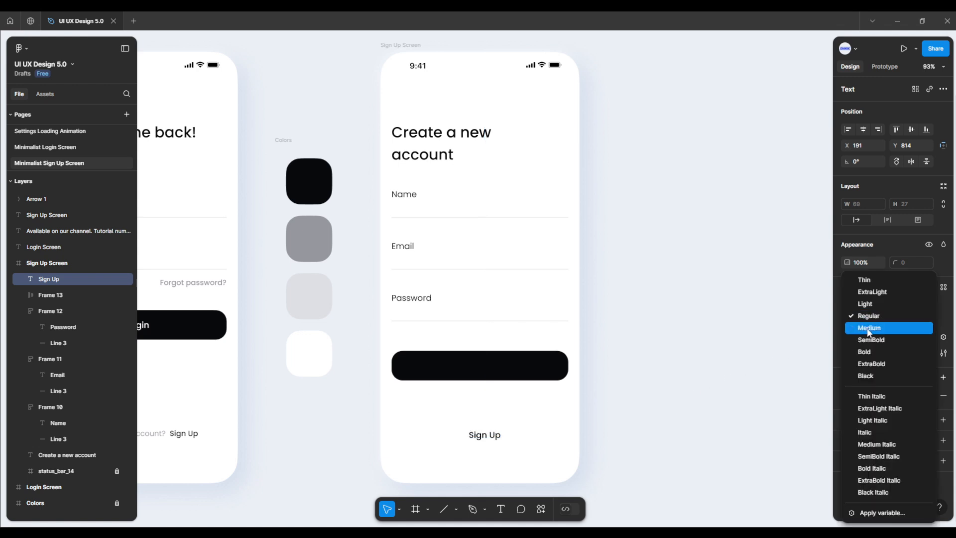
pyautogui.click(867, 328)
# Step: Sample the white swatch FFFFFF for the "Sign Up" text's fill and move the text into the black button
pyautogui.click(845, 395)
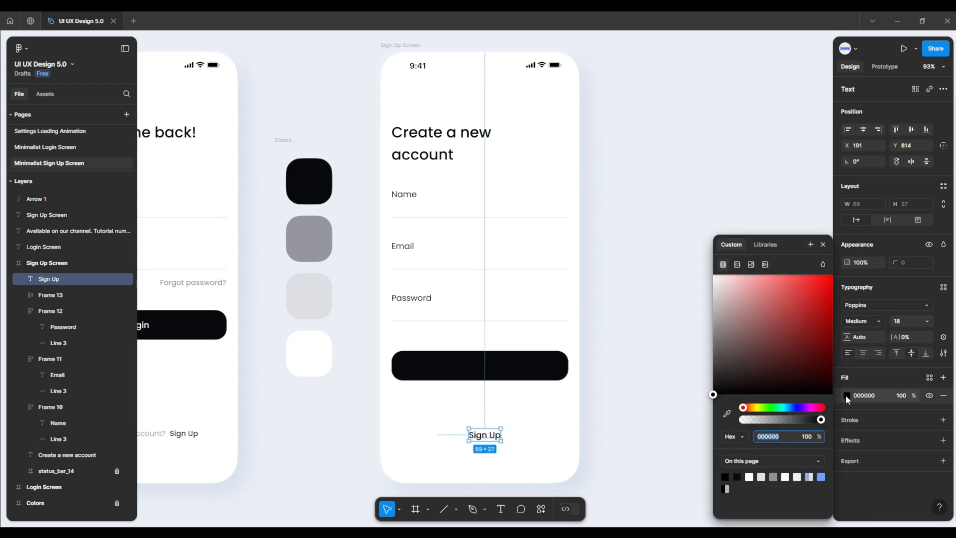
pyautogui.click(728, 413)
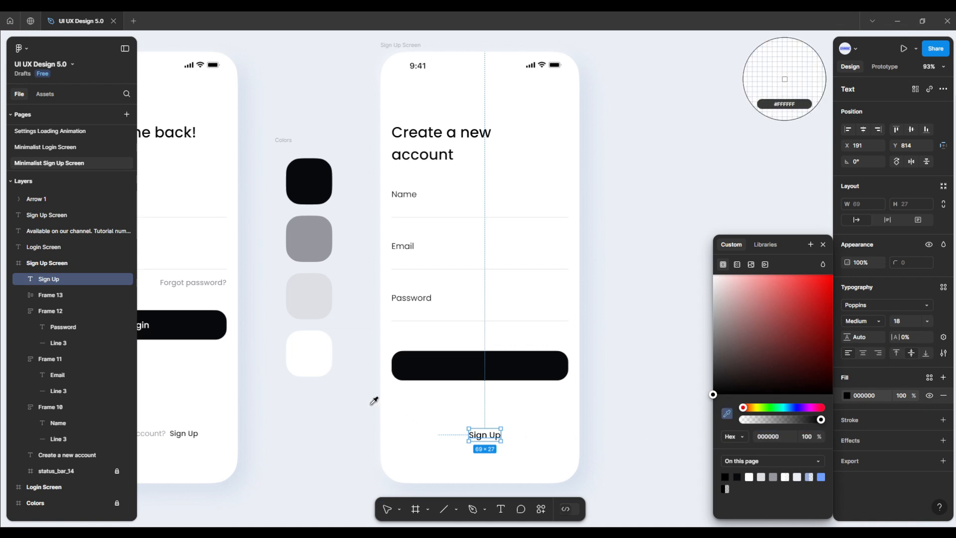
pyautogui.click(308, 357)
pyautogui.press('Escape')
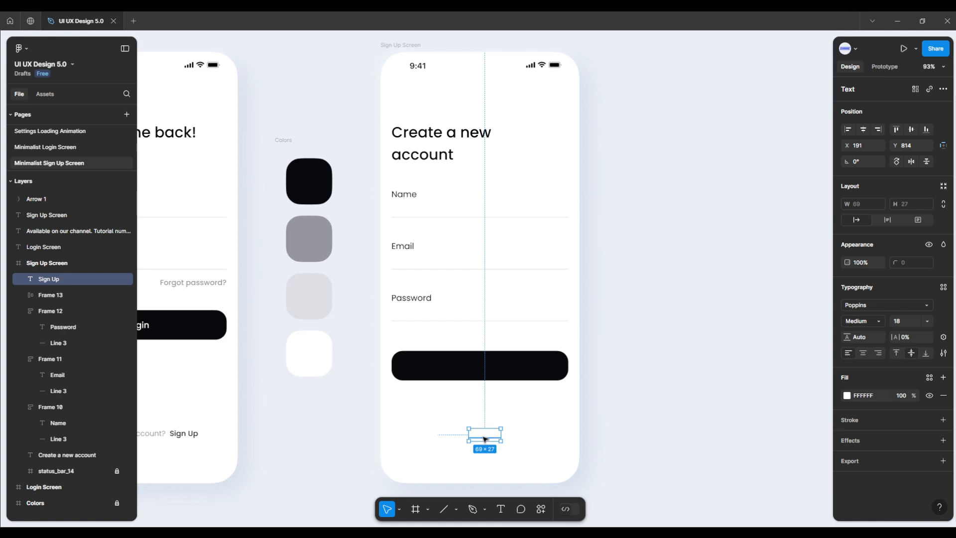
pyautogui.moveTo(480, 440); pyautogui.dragTo(477, 368)
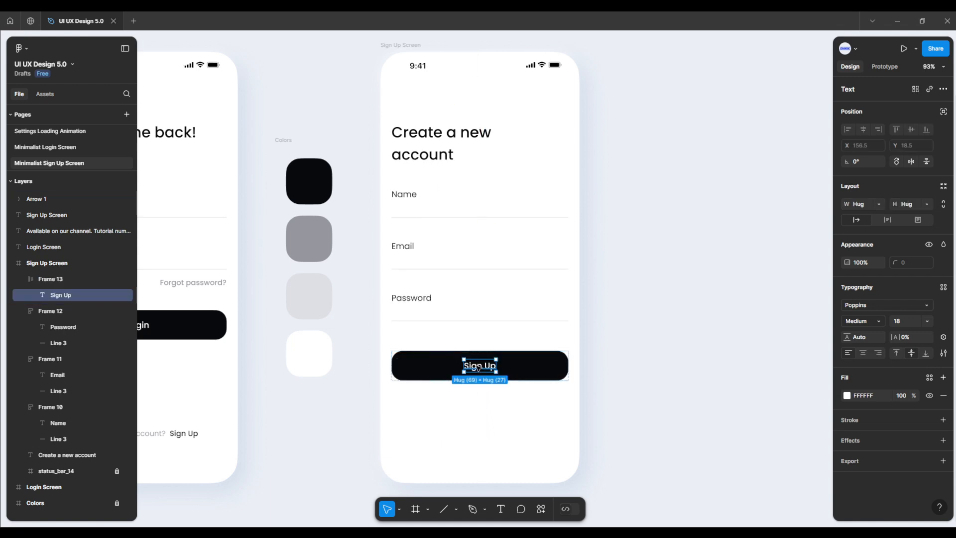
pyautogui.click(477, 403)
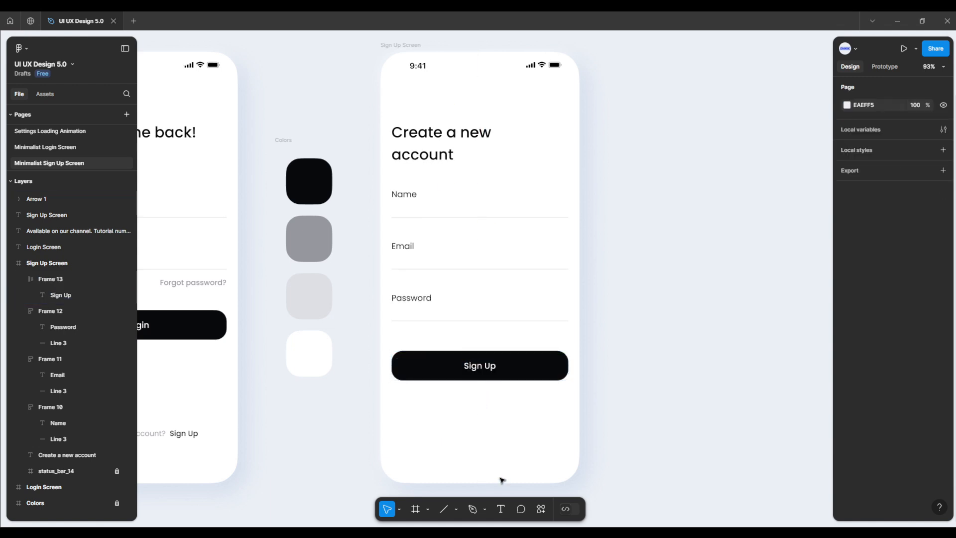
# Step: Add the text "Already have an account?" below the Sign Up button and center it horizontally on the screen
pyautogui.click(500, 508)
pyautogui.click(463, 424)
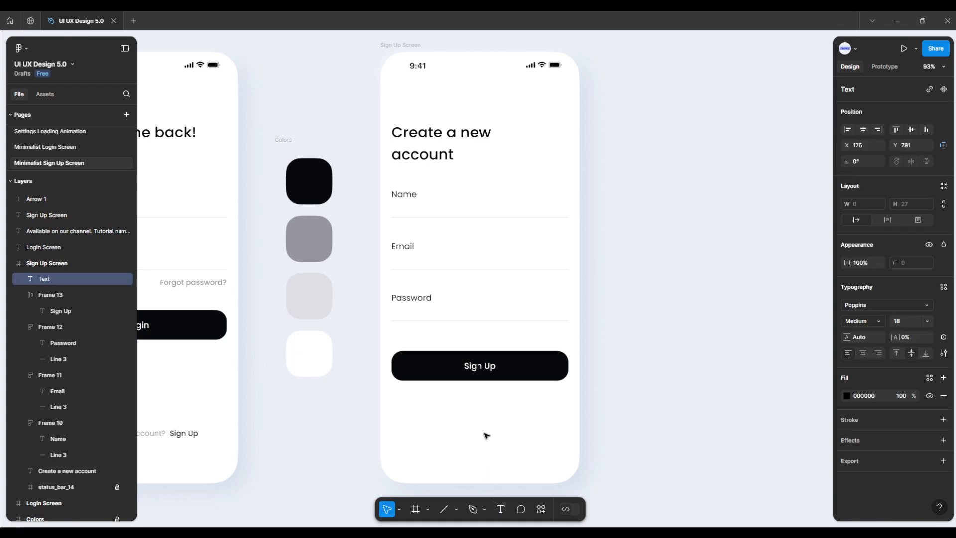
pyautogui.write('Already have an')
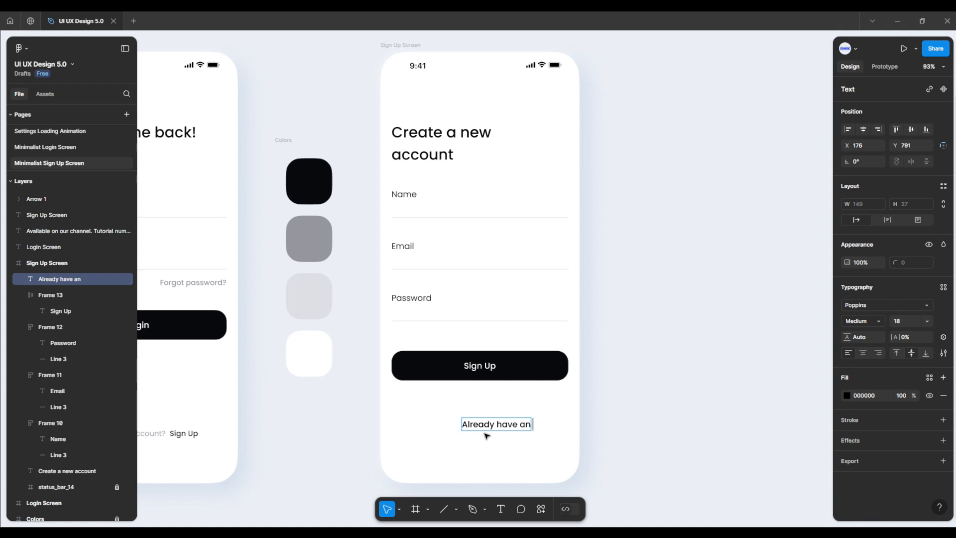
pyautogui.write(' account?')
pyautogui.press('Escape')
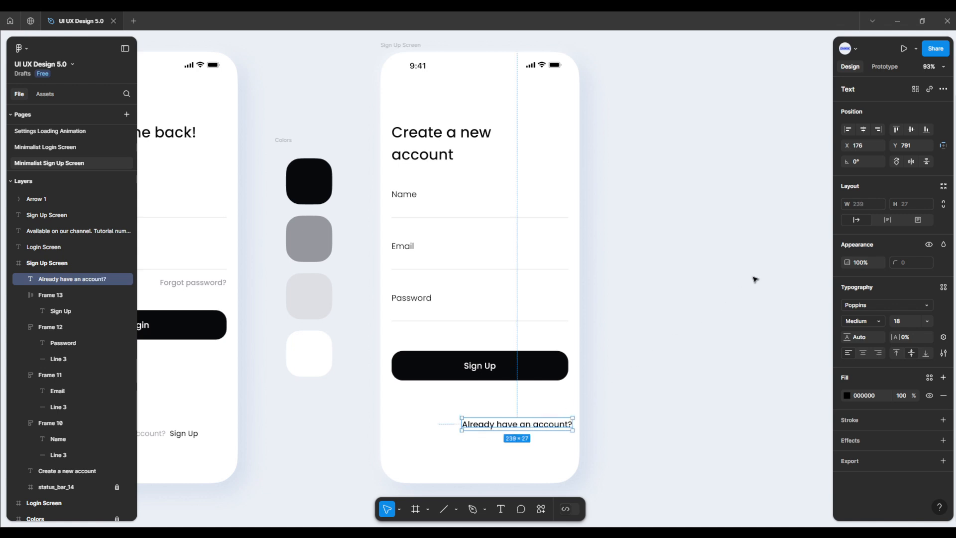
pyautogui.click(863, 129)
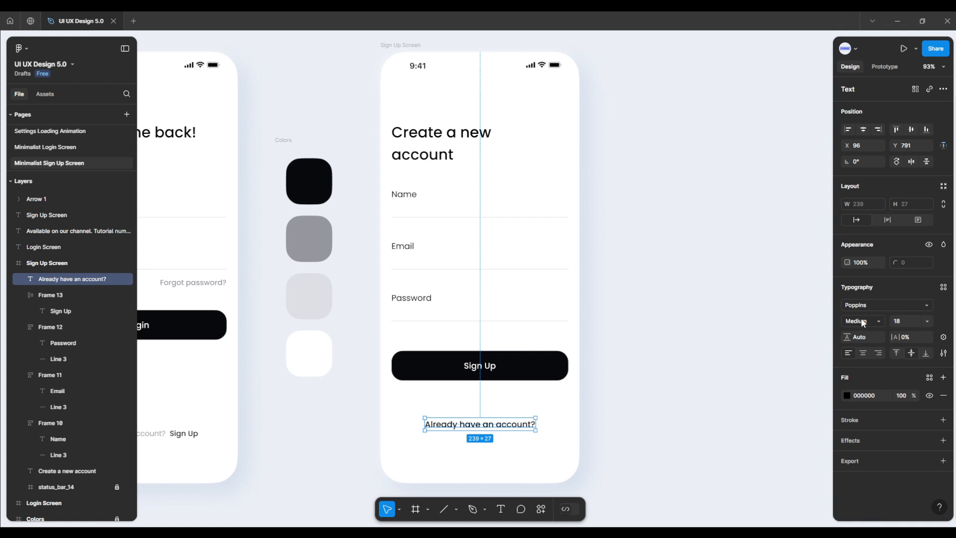
# Step: Set the "Already have an account?" text to Regular weight and font size 16
pyautogui.click(880, 321)
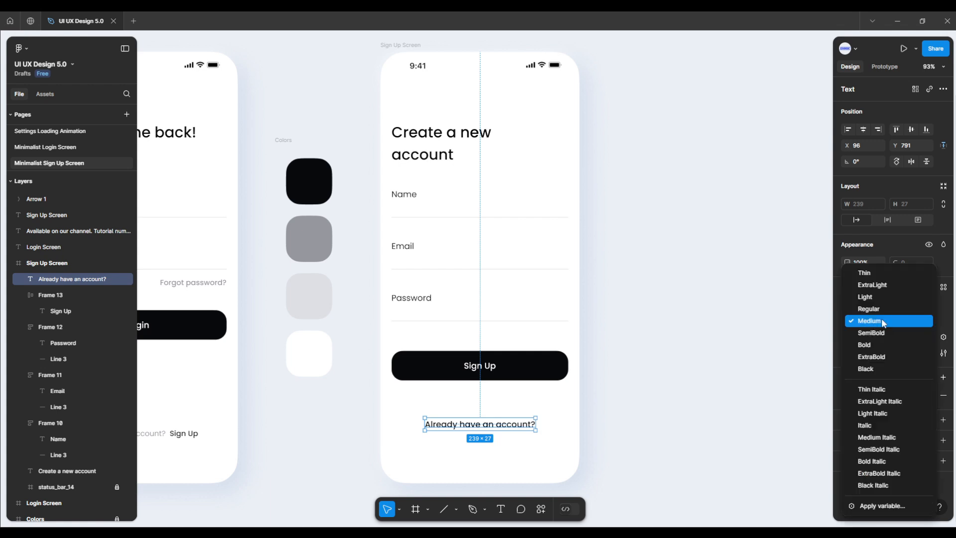
pyautogui.click(880, 309)
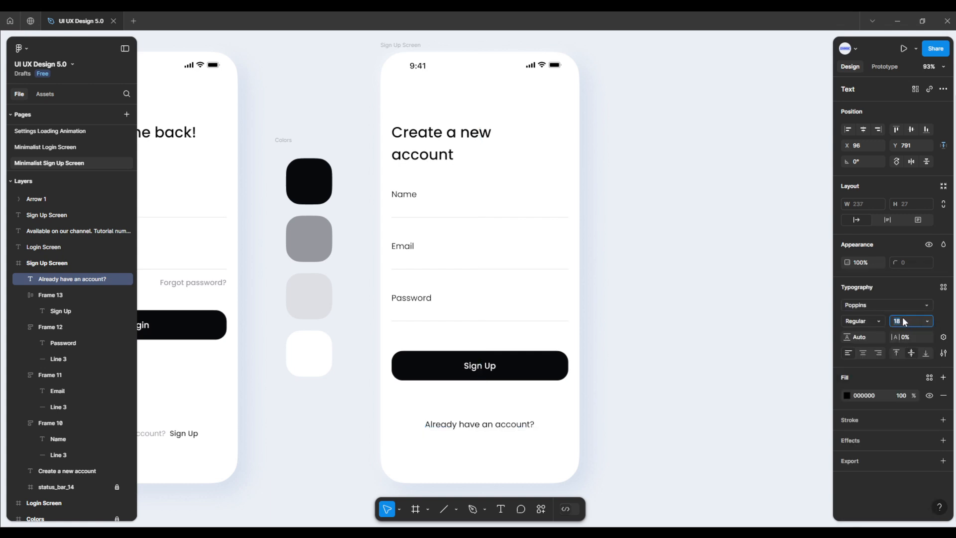
pyautogui.write('16')
pyautogui.press('Return')
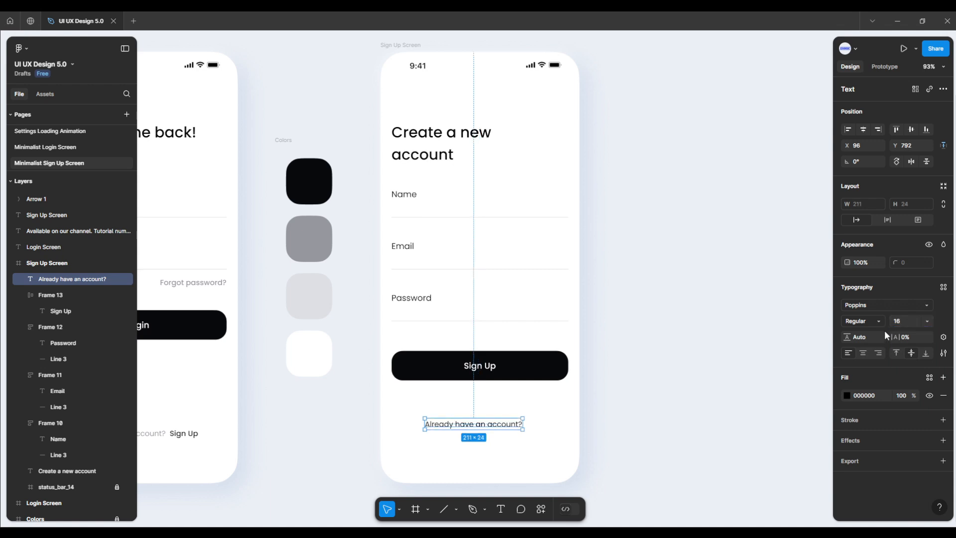
# Step: Sample the gray swatch 96989E for the fill of the "Already have an account?" text
pyautogui.click(847, 395)
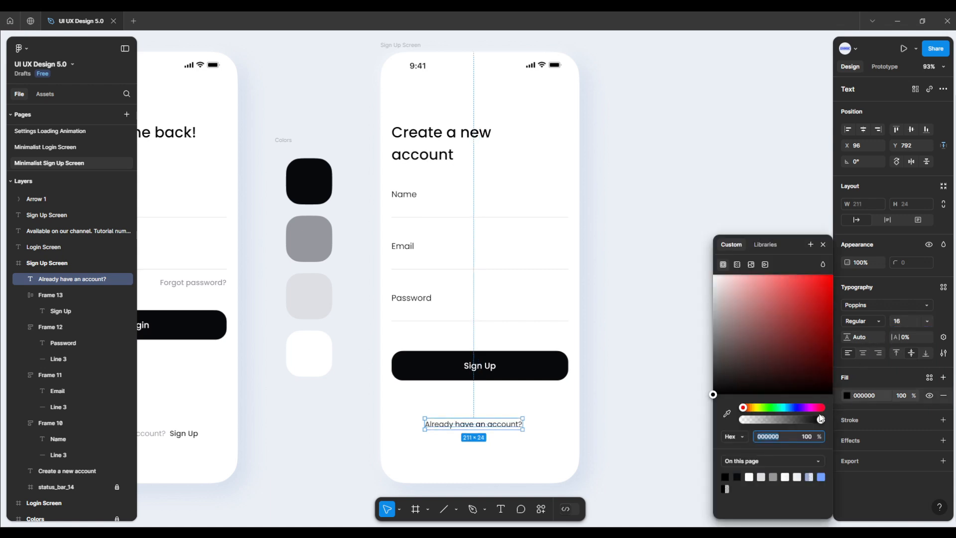
pyautogui.click(726, 413)
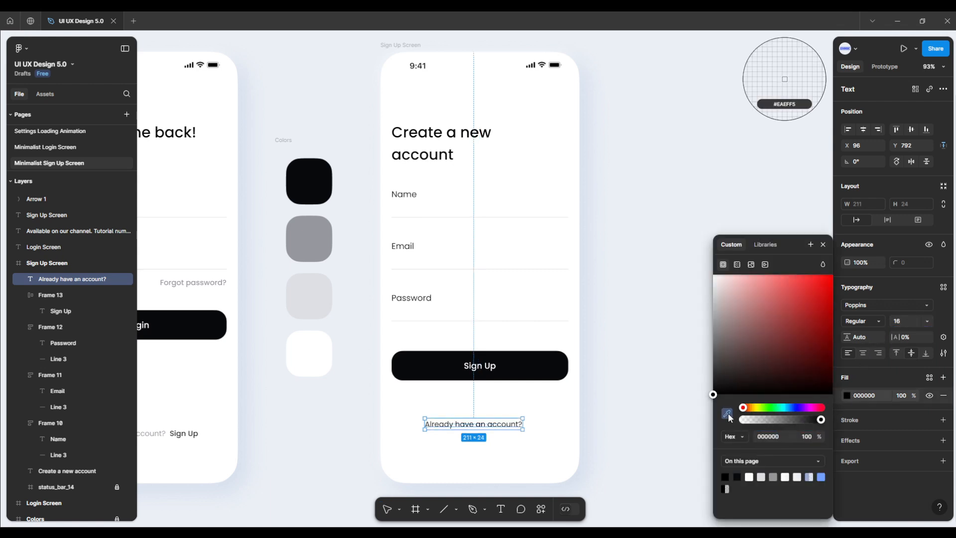
pyautogui.click(313, 251)
pyautogui.click(395, 409)
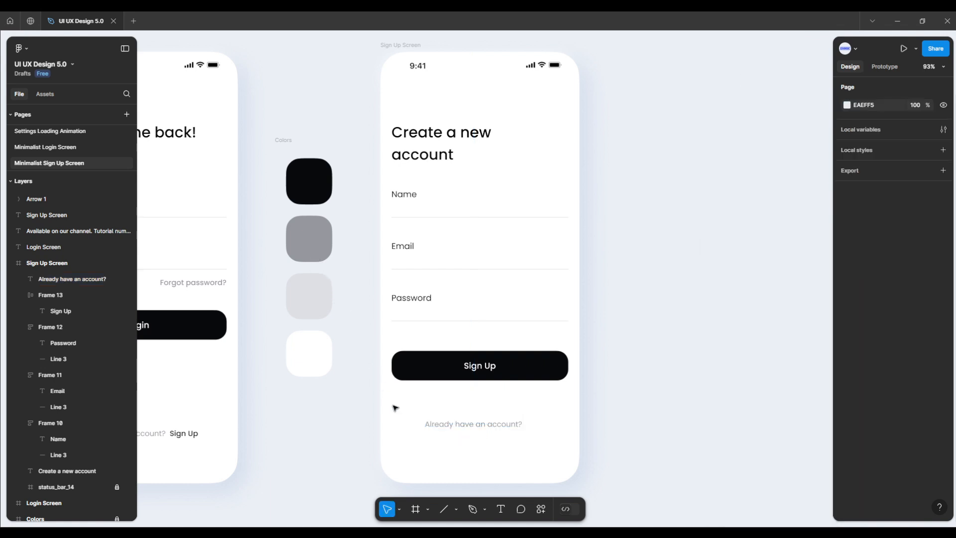
# Step: Add a "Login" text below "Already have an account?" and set its weight to Medium
pyautogui.press('t')
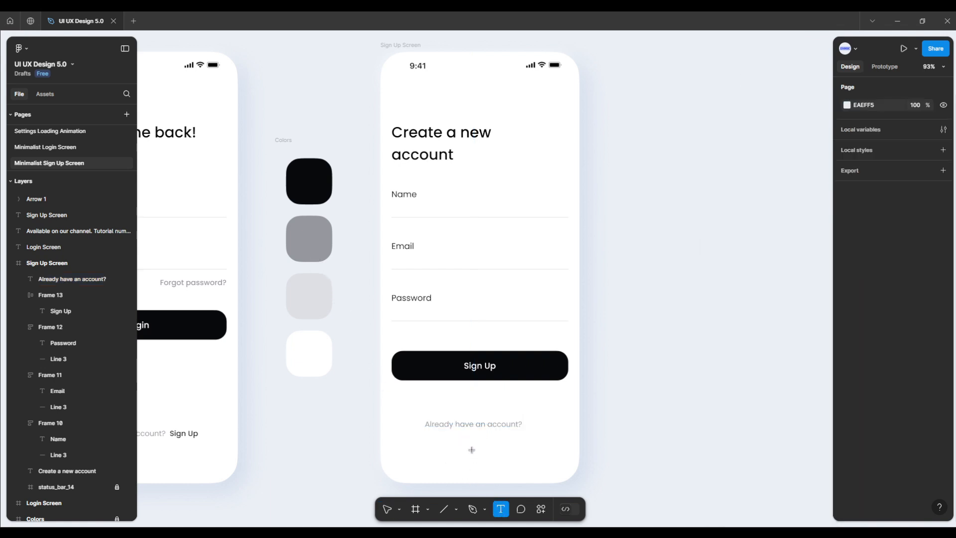
pyautogui.click(471, 449)
pyautogui.write('Login')
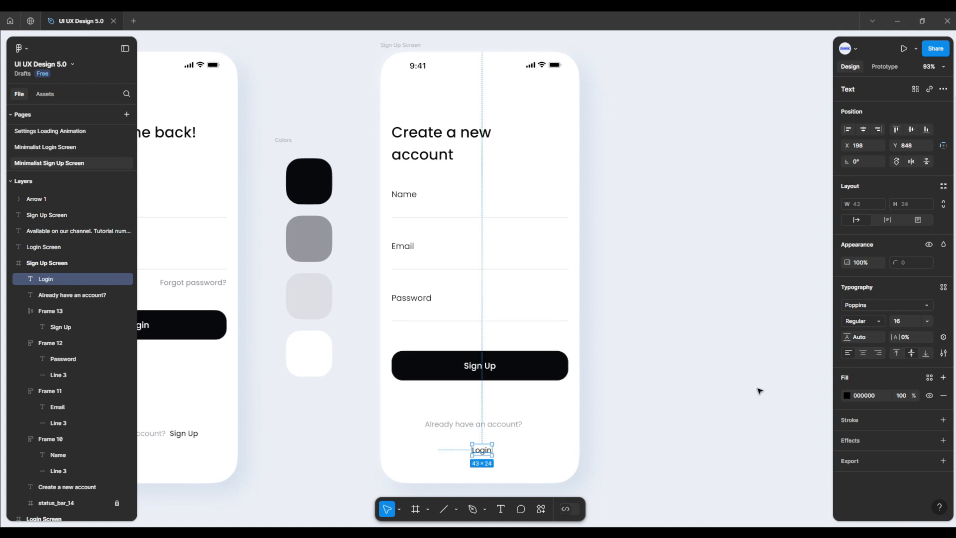
pyautogui.click(880, 326)
pyautogui.click(882, 334)
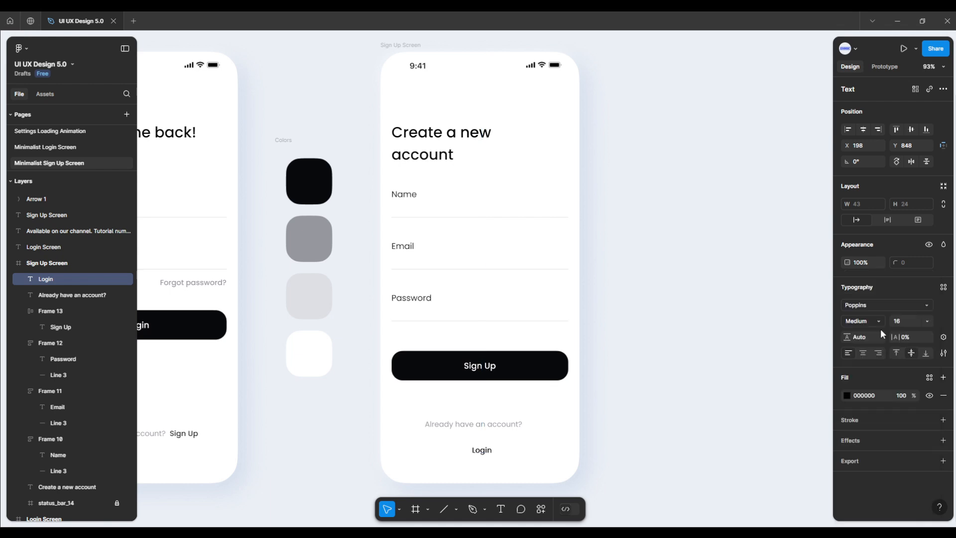
# Step: Sample the black swatch 08090B for the fill of the "Login" text
pyautogui.click(846, 394)
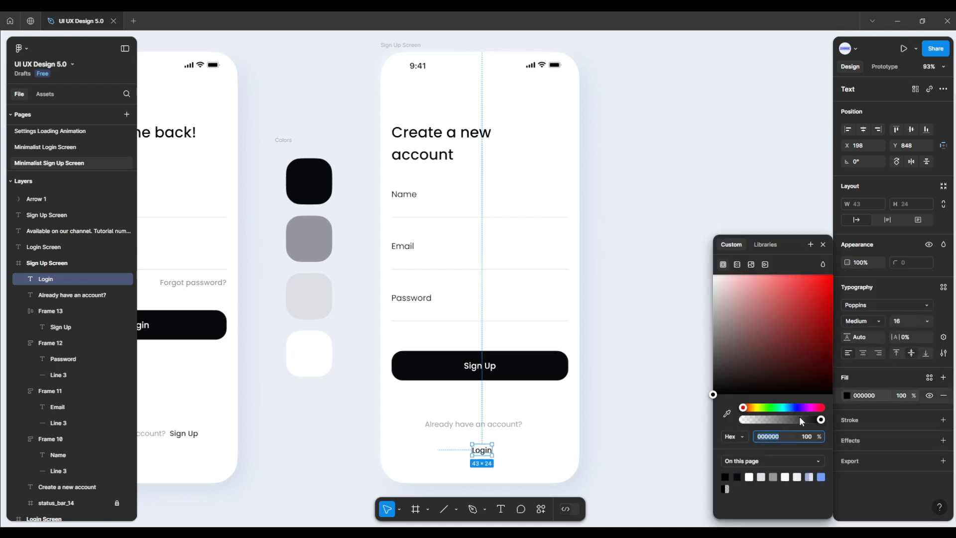
pyautogui.click(726, 412)
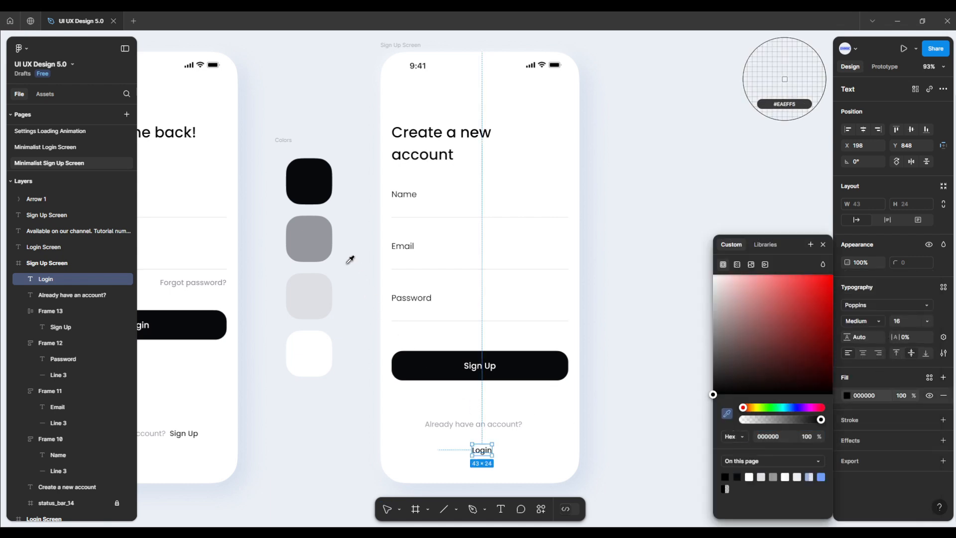
pyautogui.click(311, 193)
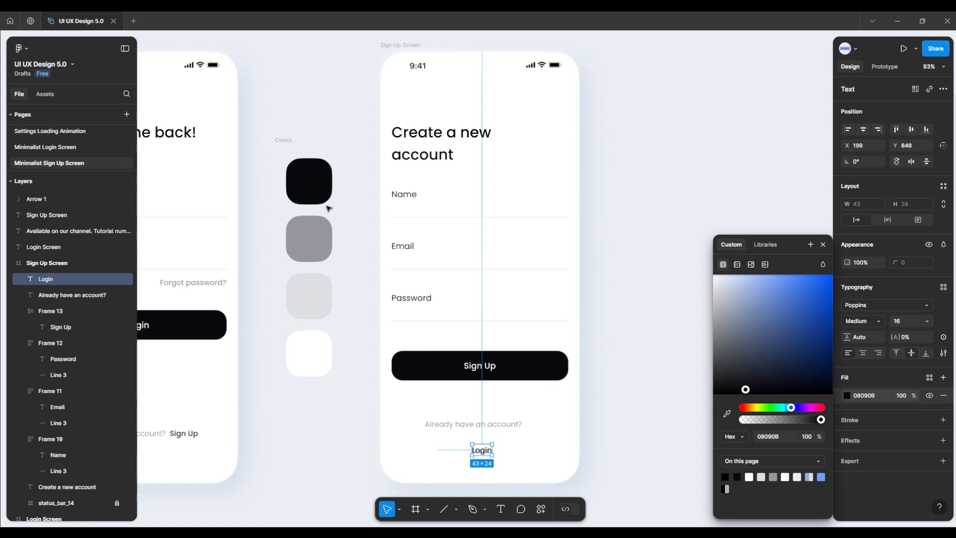
pyautogui.click(443, 448)
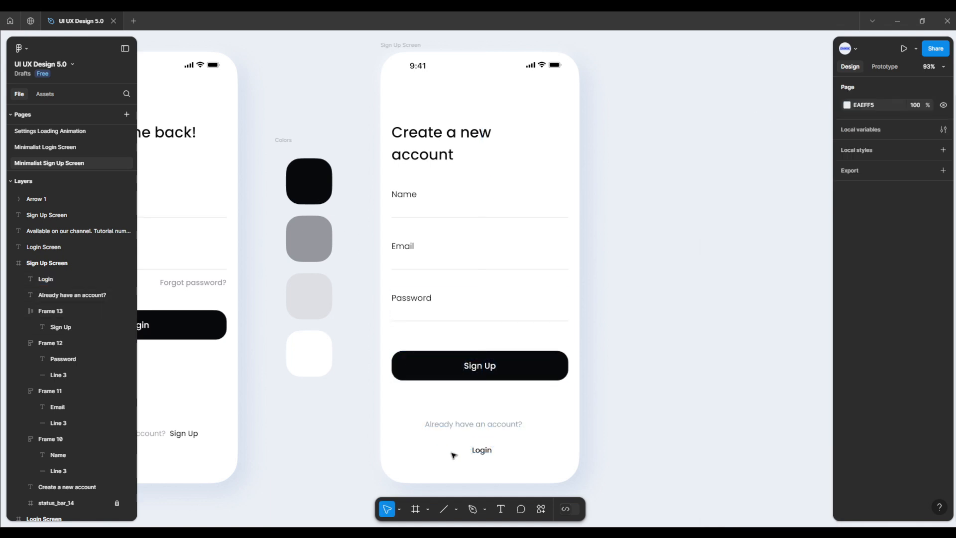
# Step: Move the "Login" text to the right of "Already have an account?" and align both texts on their vertical centers
pyautogui.click(477, 454)
pyautogui.moveTo(482, 454); pyautogui.dragTo(541, 428)
pyautogui.keyDown('shift'); pyautogui.click(520, 427); pyautogui.keyUp('shift')
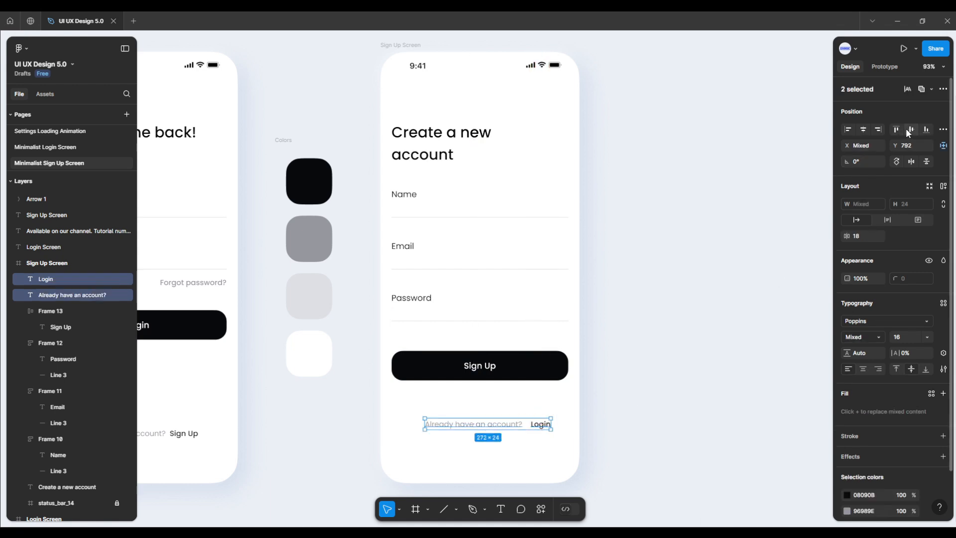
pyautogui.click(557, 456)
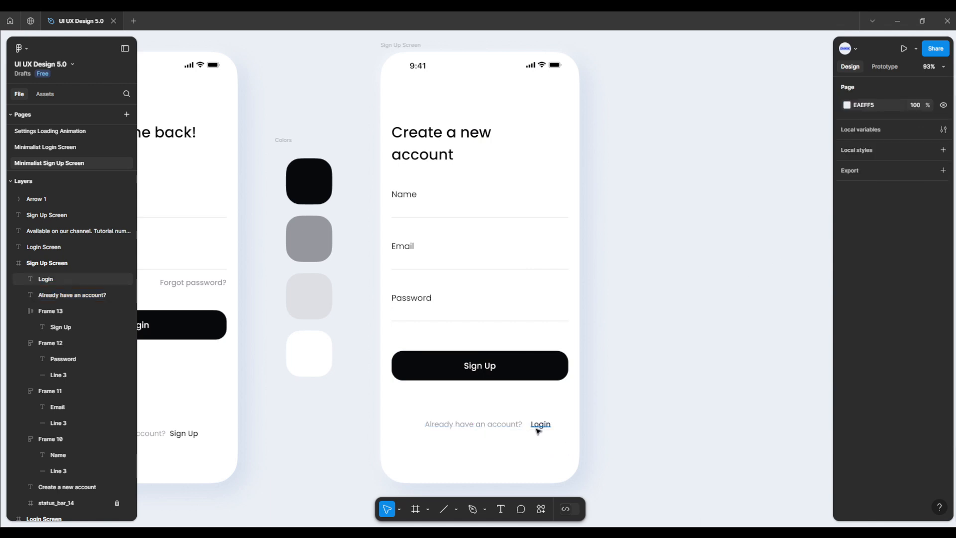
# Step: Nudge the "Login" text left to X 315, leaving an 8 px gap after "Already have an account?"
pyautogui.click(537, 427)
pyautogui.press('Left')
pyautogui.press('Left')
pyautogui.press('Left')
pyautogui.press('Left')
pyautogui.press('Left')
pyautogui.press('Left')
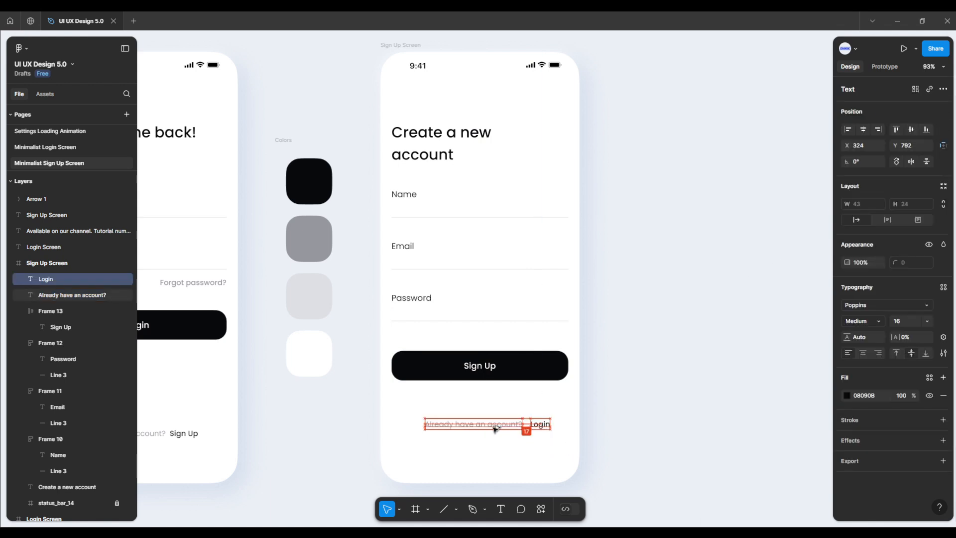
pyautogui.press('Left')
pyautogui.press('Left')
pyautogui.press('Left')
pyautogui.press('Left')
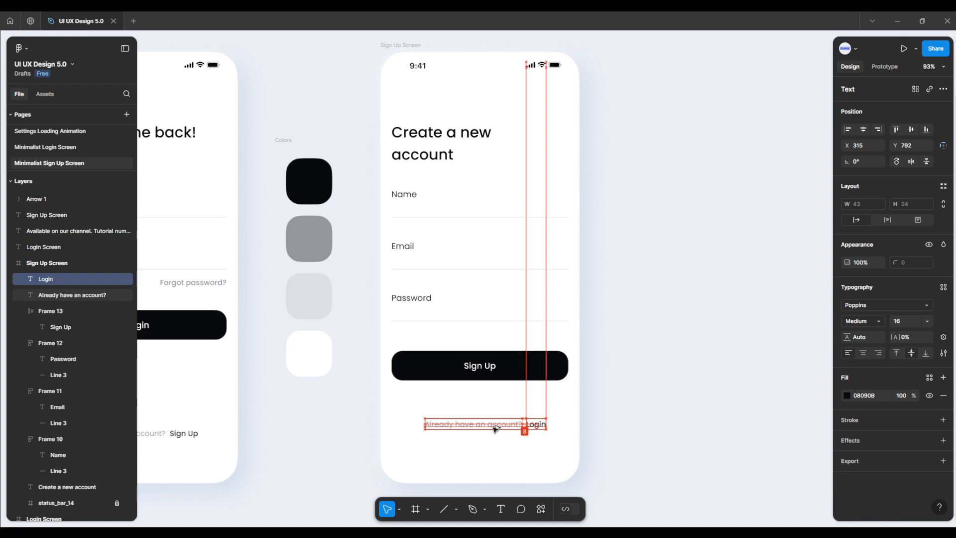
pyautogui.click(504, 442)
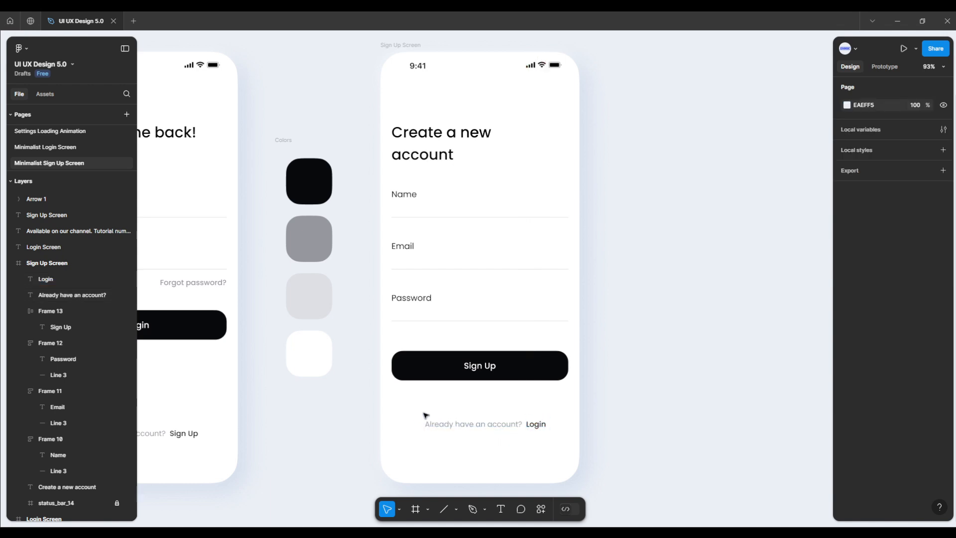
# Step: Group the "Already have an account?" and "Login" texts and center the group horizontally on the screen
pyautogui.moveTo(426, 415); pyautogui.dragTo(559, 446)
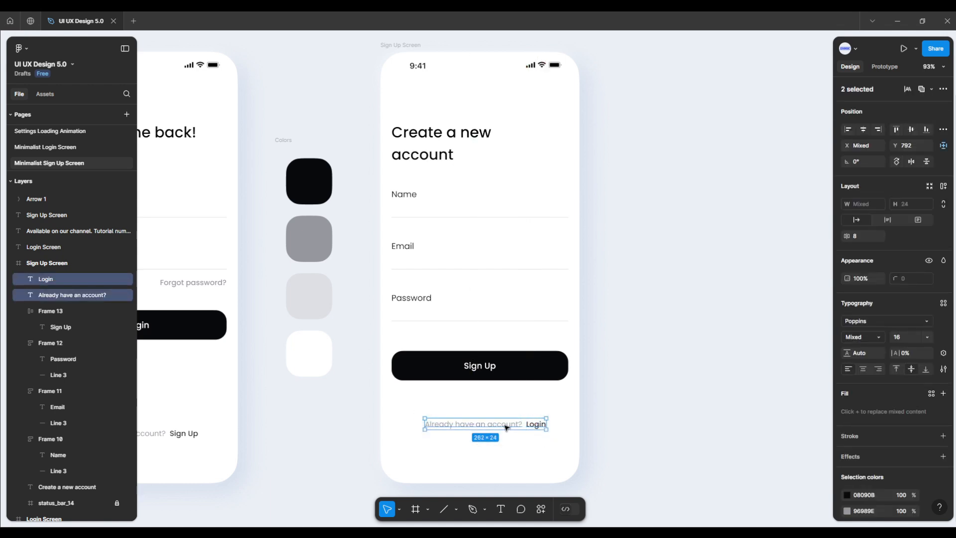
pyautogui.rightClick(506, 426)
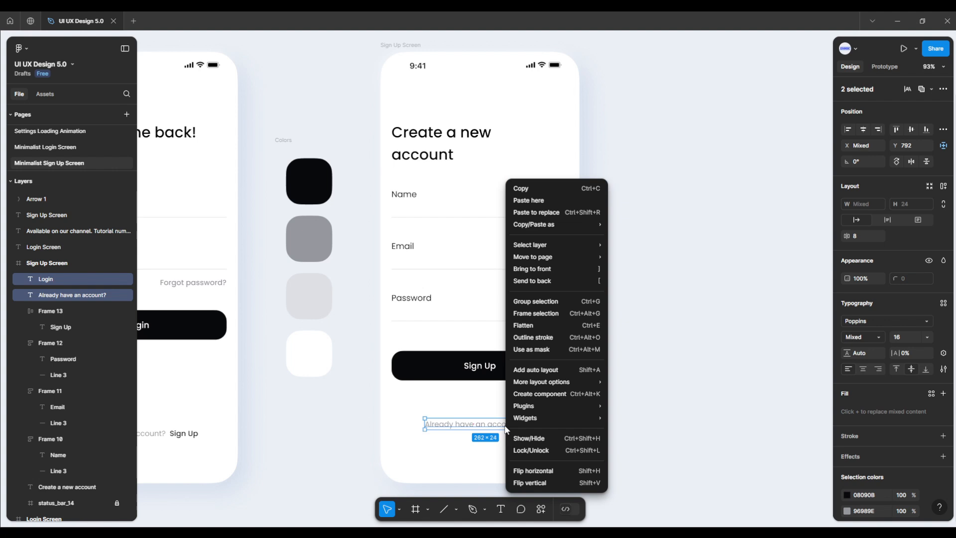
pyautogui.click(557, 301)
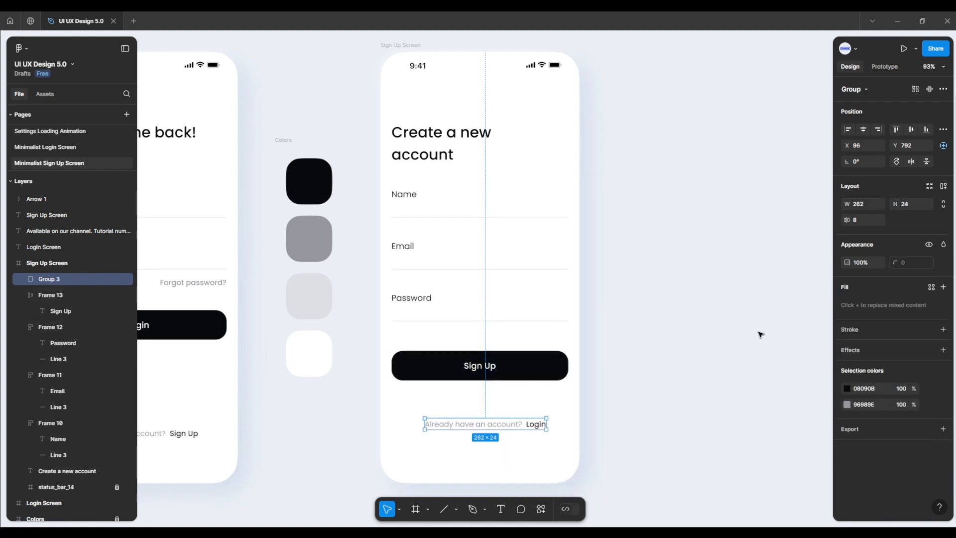
pyautogui.click(863, 129)
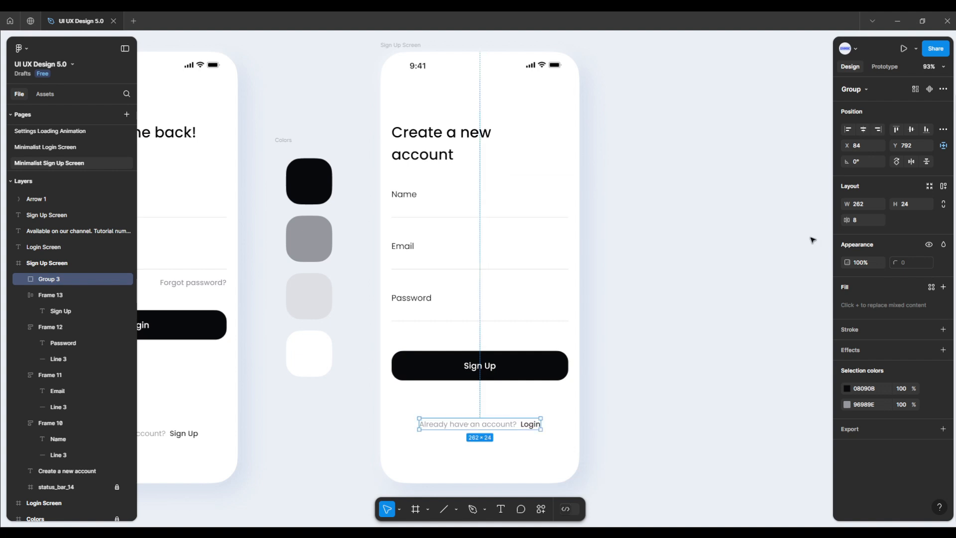
# Step: Nudge the login prompt group down to Y 812, keeping it horizontally centered
pyautogui.press('alt')
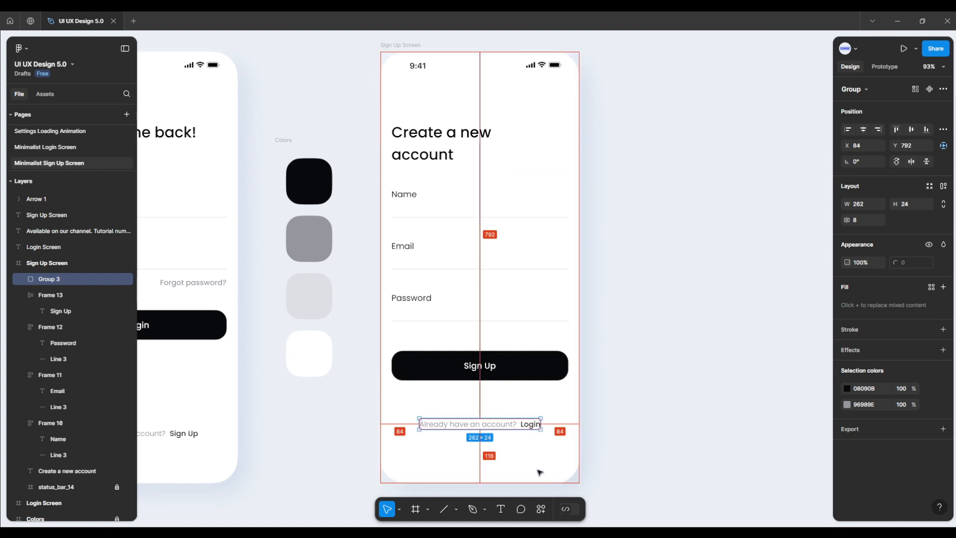
pyautogui.press('Down')
pyautogui.press('Down')
pyautogui.press('Down')
pyautogui.press('Down')
pyautogui.press('Down')
pyautogui.press('Down')
pyautogui.press('Down')
pyautogui.press('Down')
pyautogui.press('Down')
pyautogui.press('Down')
pyautogui.press('Down')
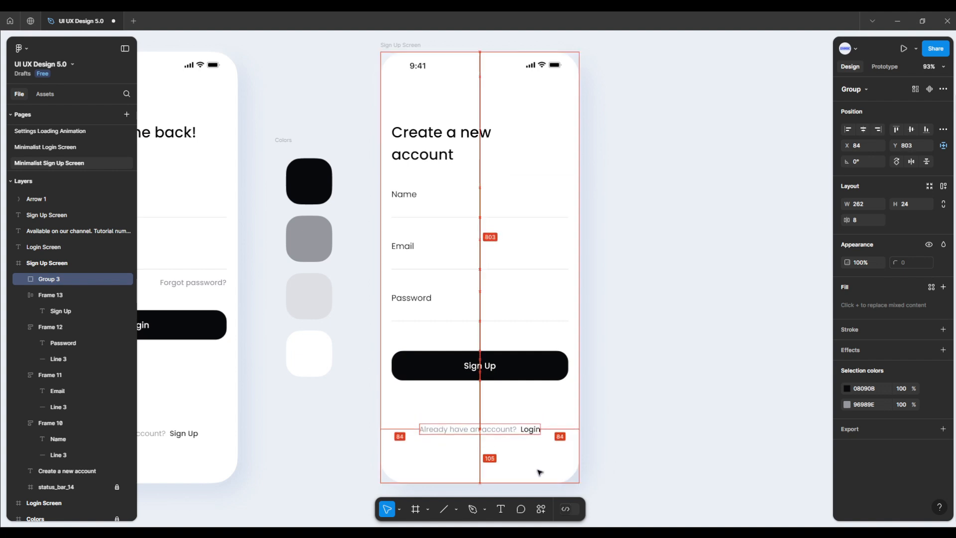
pyautogui.press('Down')
pyautogui.press('Down')
pyautogui.press('Down')
pyautogui.press('Down')
pyautogui.press('Down')
pyautogui.press('Down')
pyautogui.press('Down')
pyautogui.press('Down')
pyautogui.press('Down')
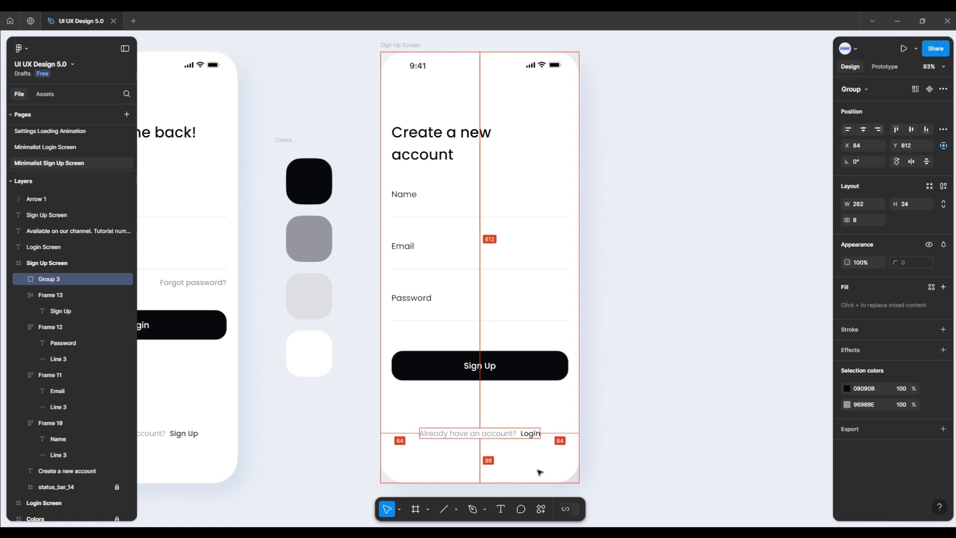
pyautogui.click(599, 423)
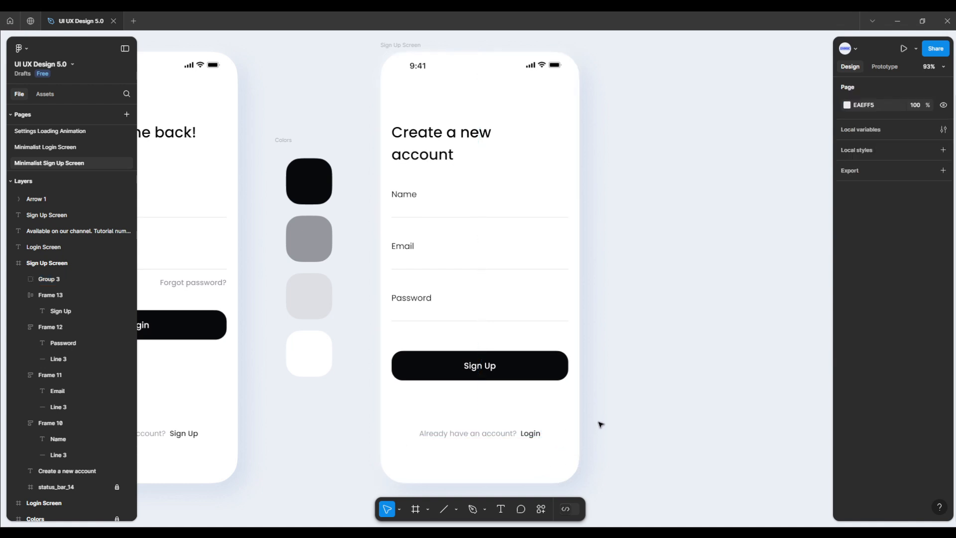
# Step: Present the Sign Up Screen frame as a prototype to preview the finished design
pyautogui.click(402, 46)
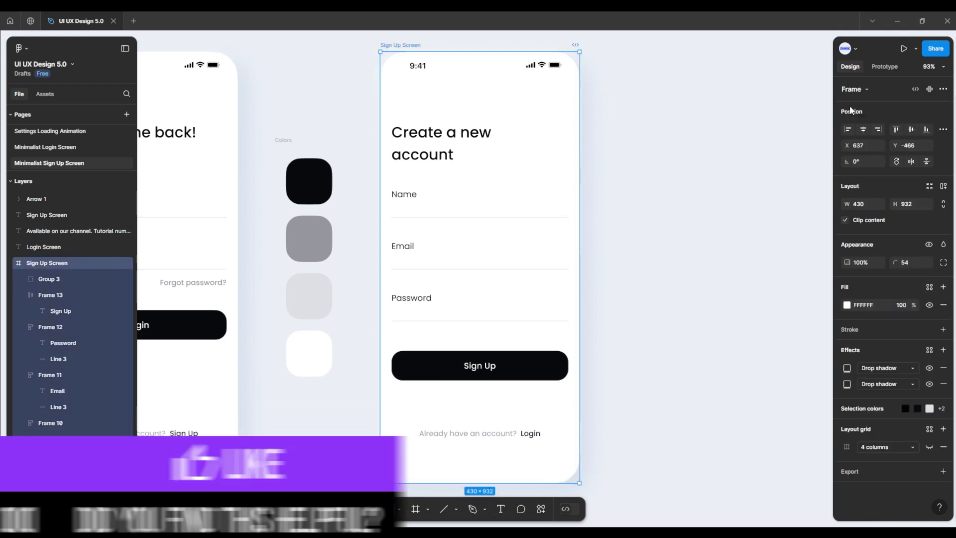
pyautogui.click(903, 48)
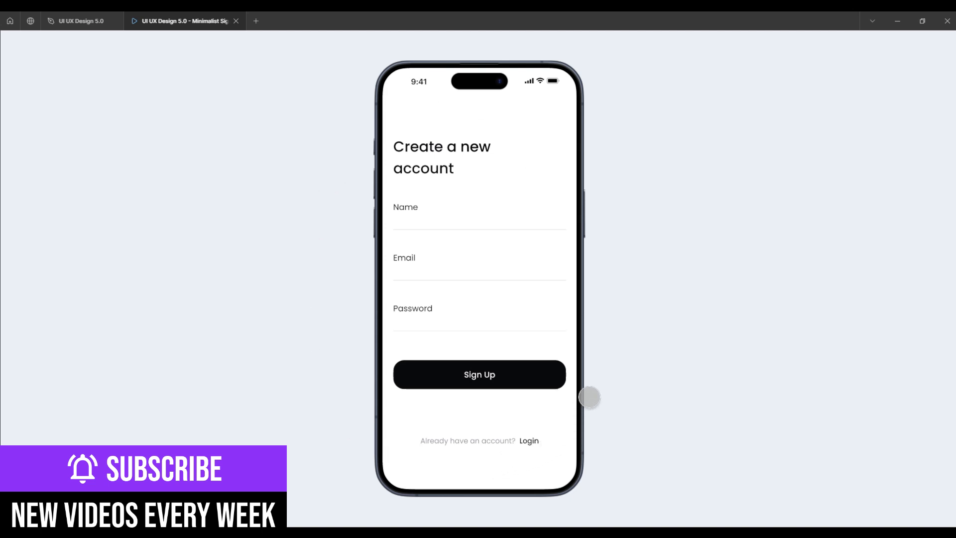
pyautogui.moveTo(426, 64)
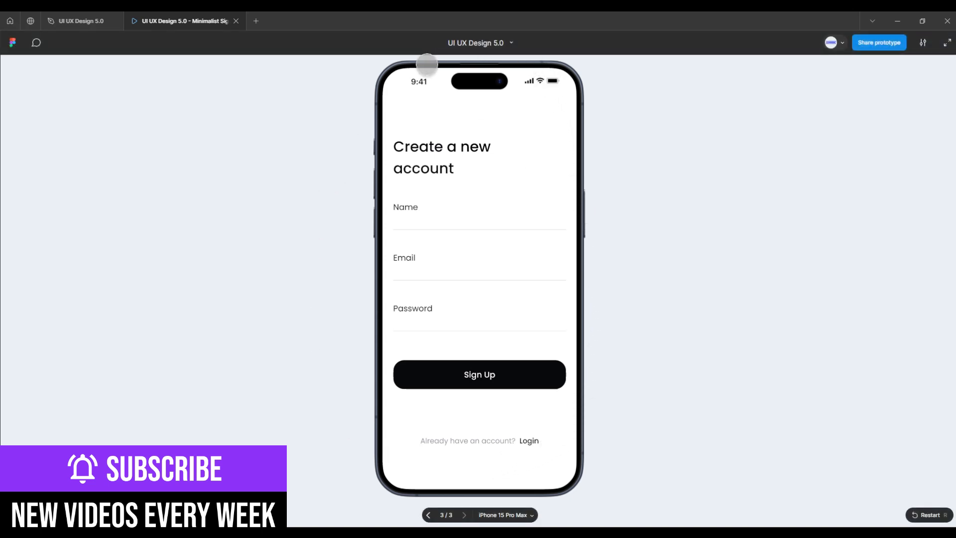